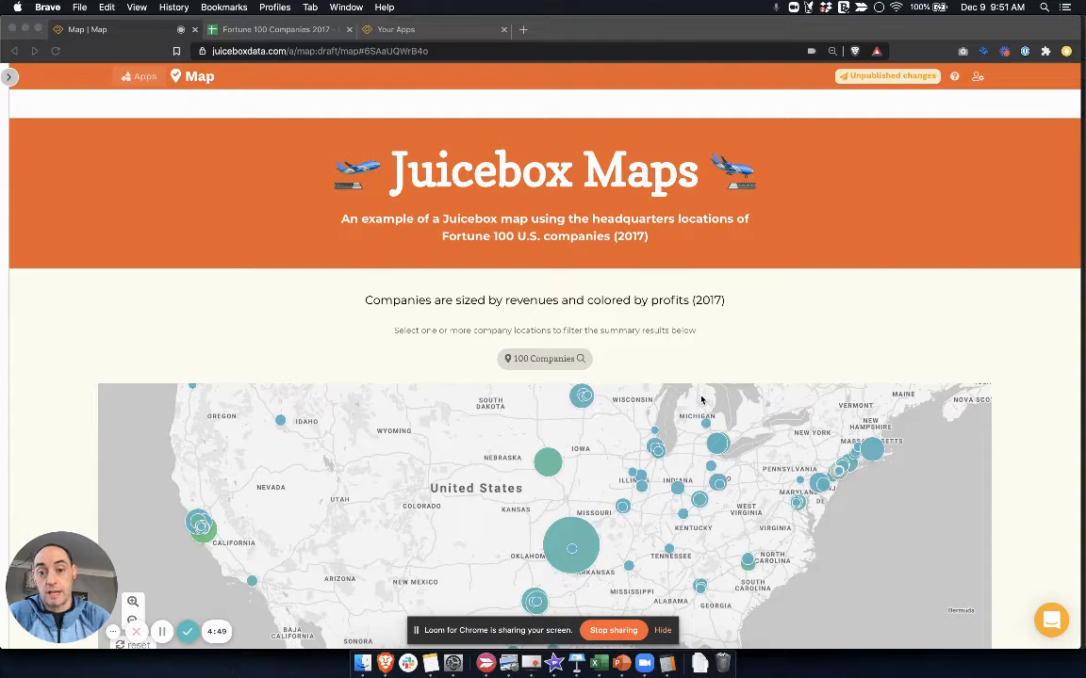
Select the Walmart and Berkshire Hathaway bubbles on the example map to filter the summary results below it
scroll(848, 328, "down", 2)
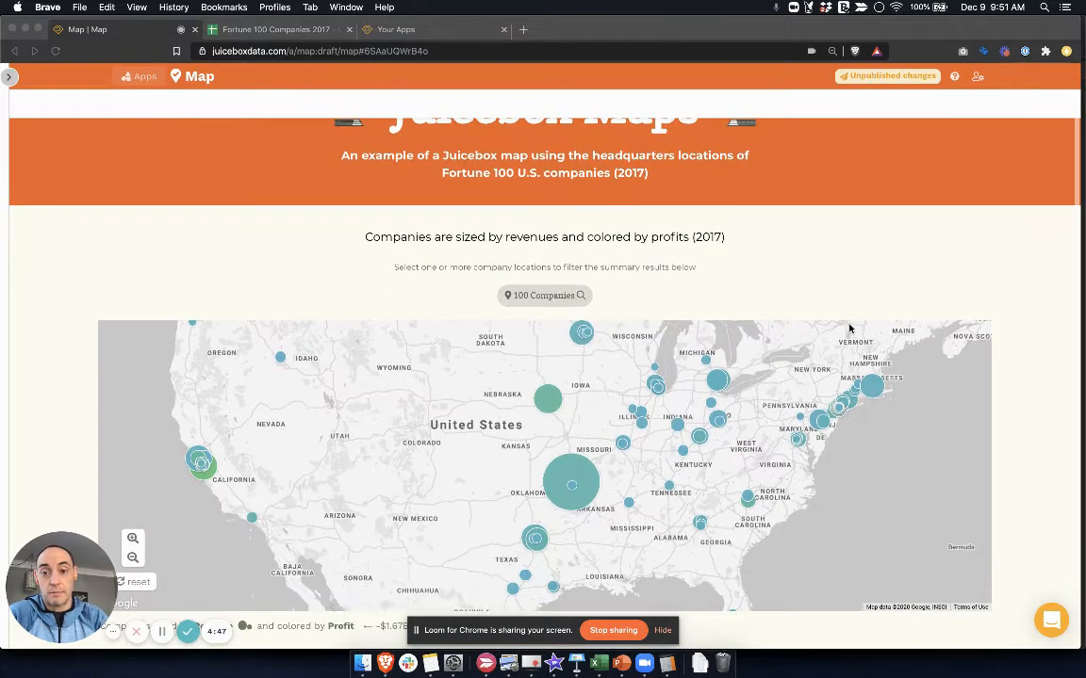
scroll(849, 328, "up", 1)
scroll(924, 298, "down", 1)
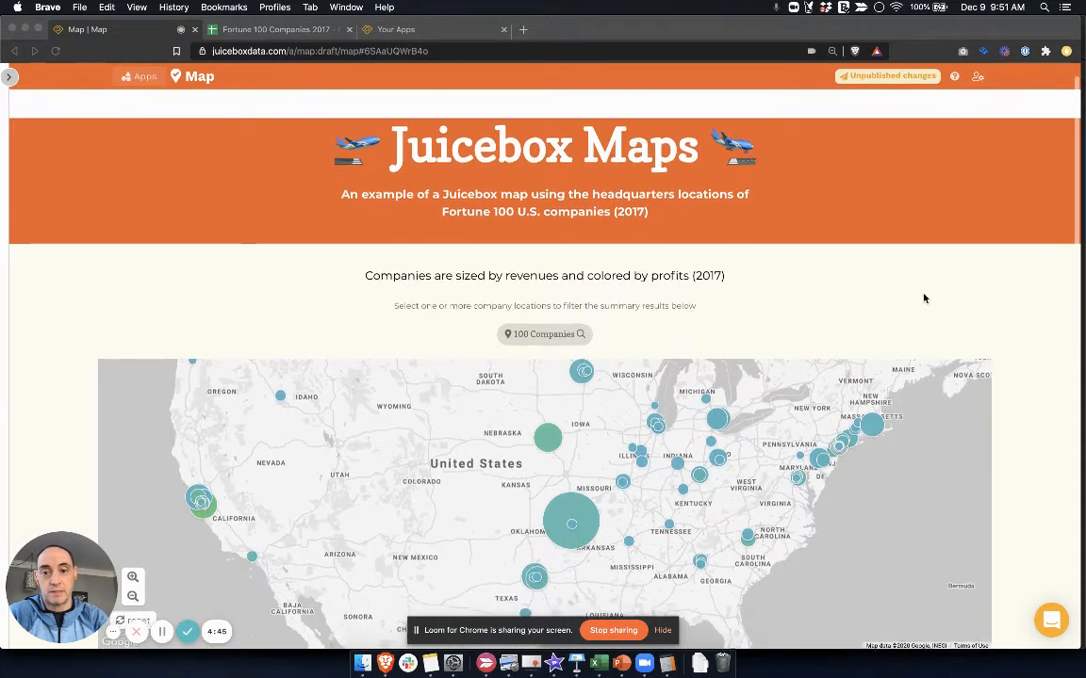
scroll(923, 298, "up", 1)
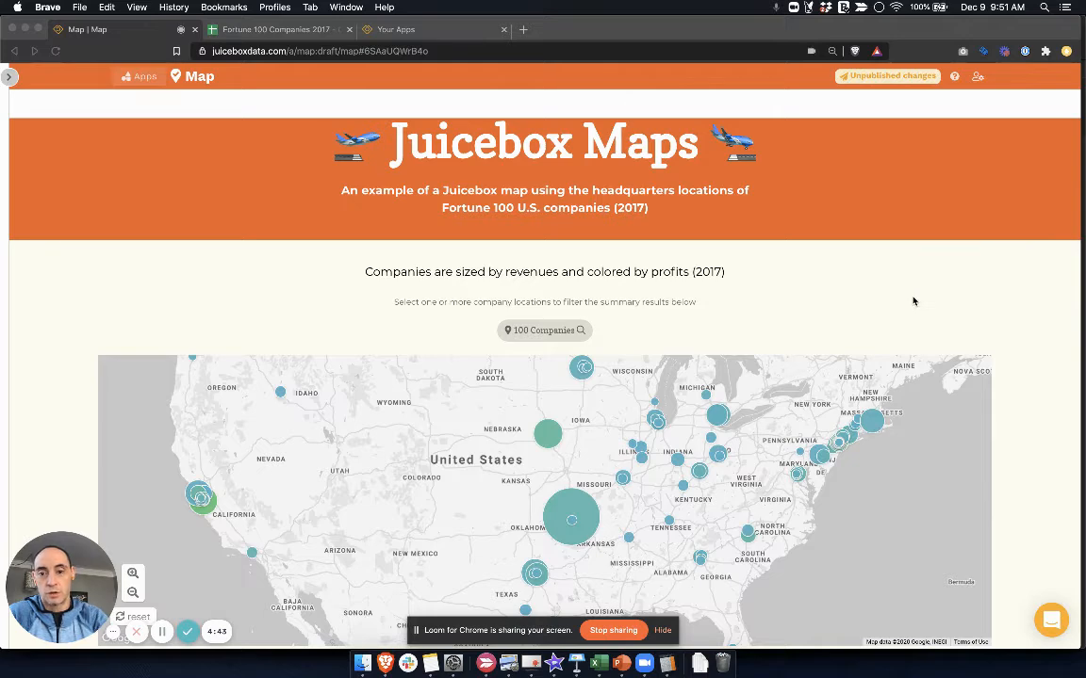
scroll(913, 301, "down", 3)
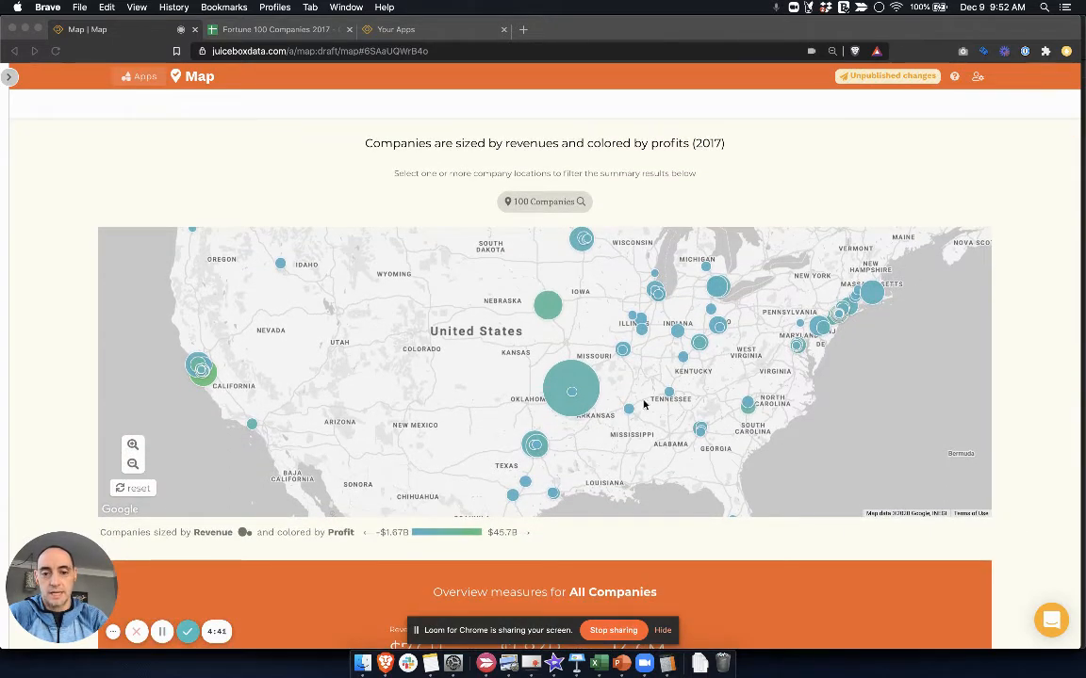
double_click(787, 382)
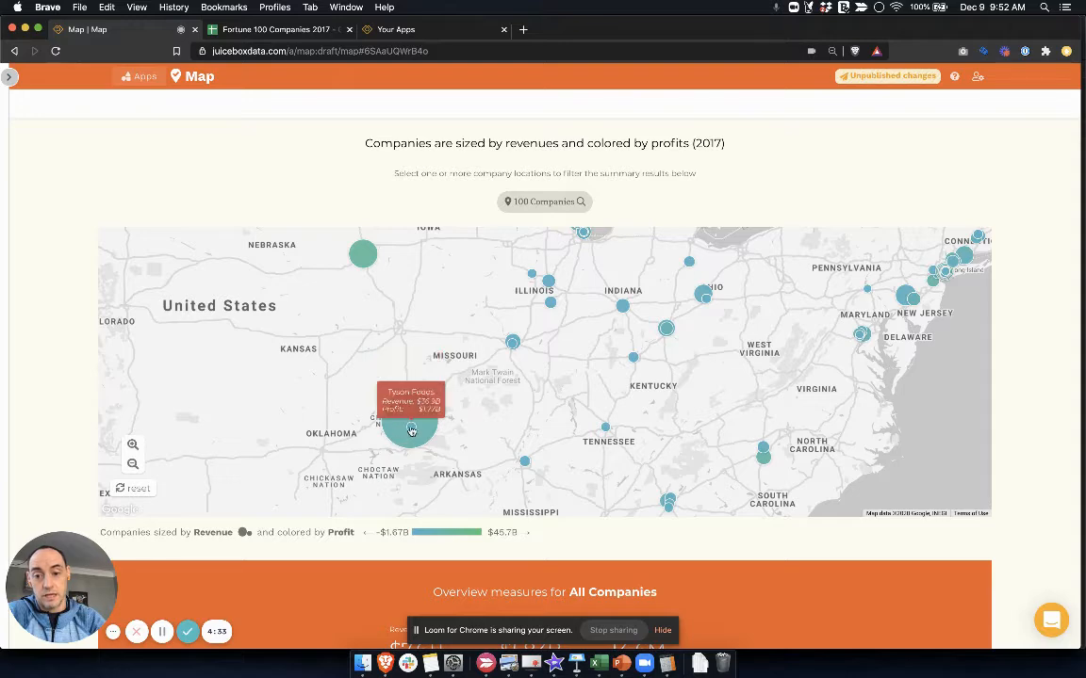
scroll(490, 441, "down", 2)
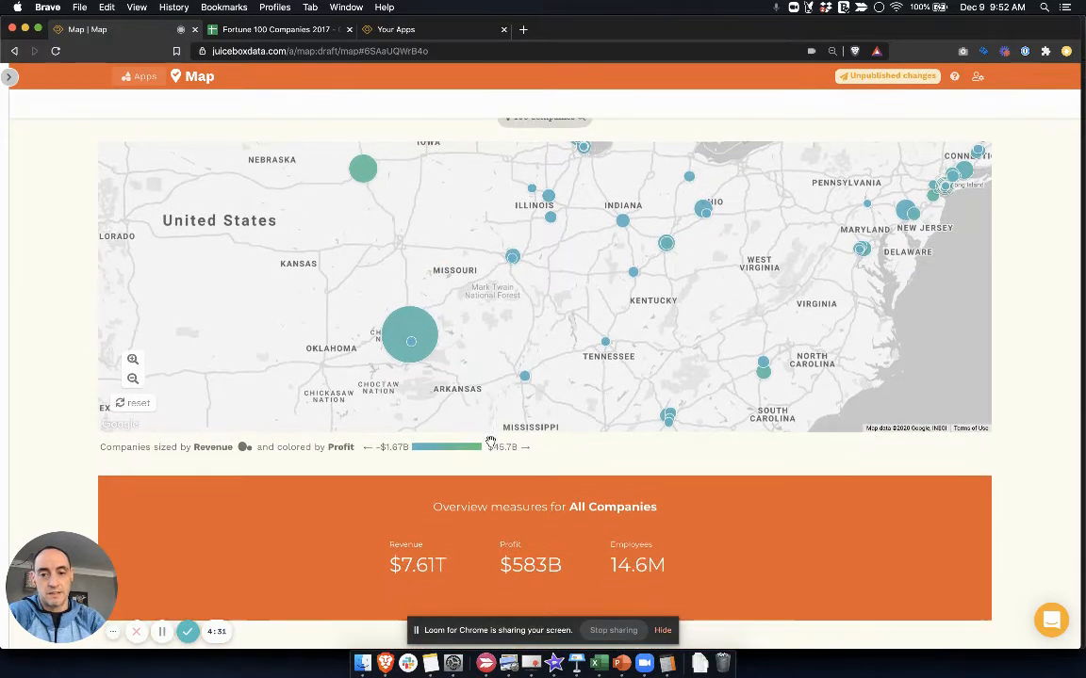
left_click(419, 341)
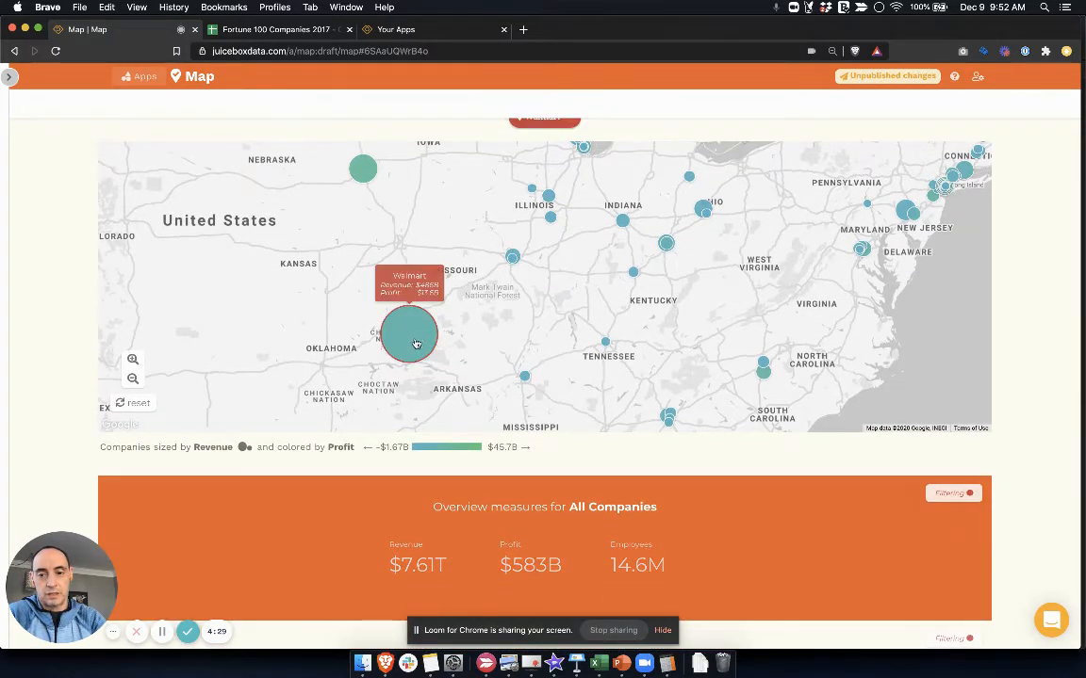
left_click(363, 169)
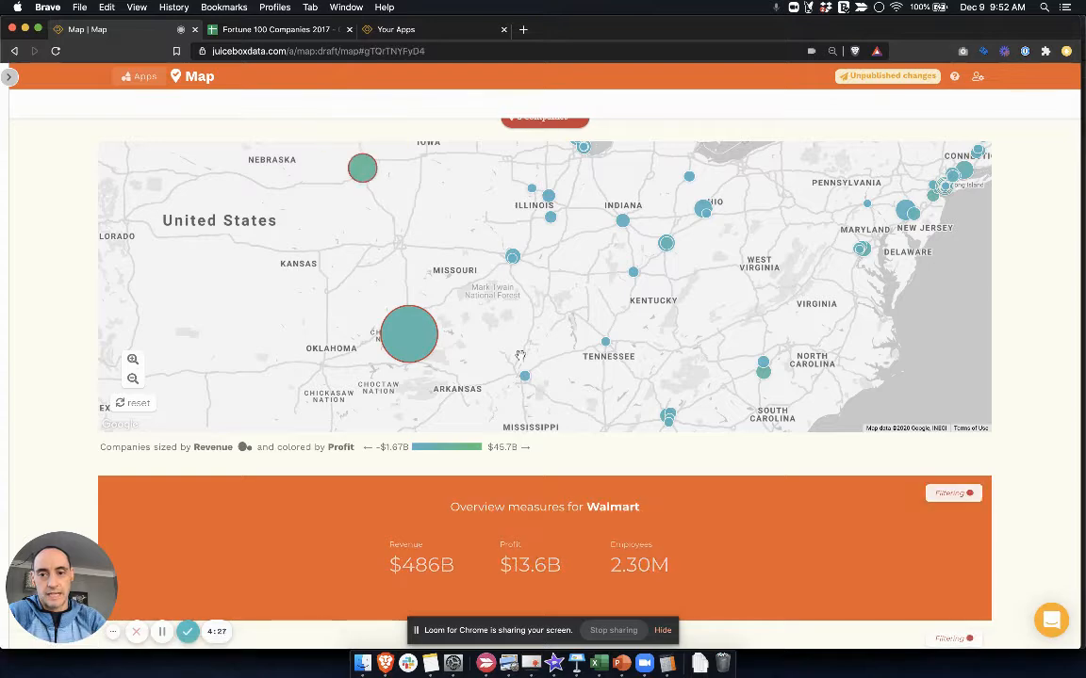
Review the overview measures and company table for the two selected companies, and bring up the Fortune 100 Companies 2017 spreadsheet
scroll(563, 351, "up", 1)
scroll(563, 352, "down", 2)
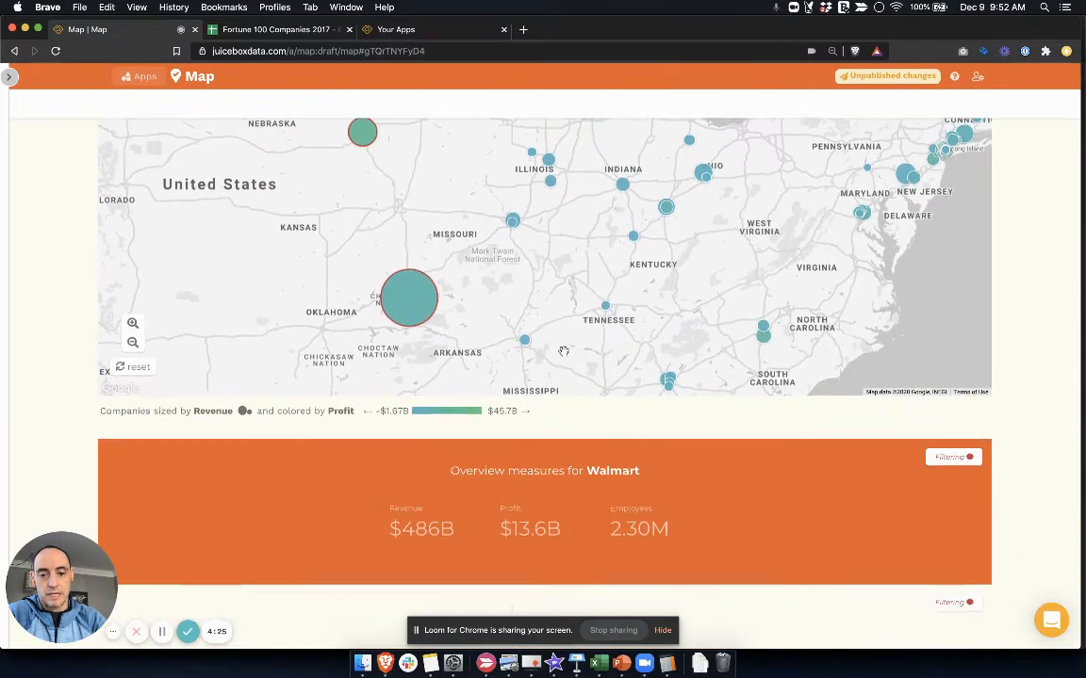
scroll(644, 428, "down", 1)
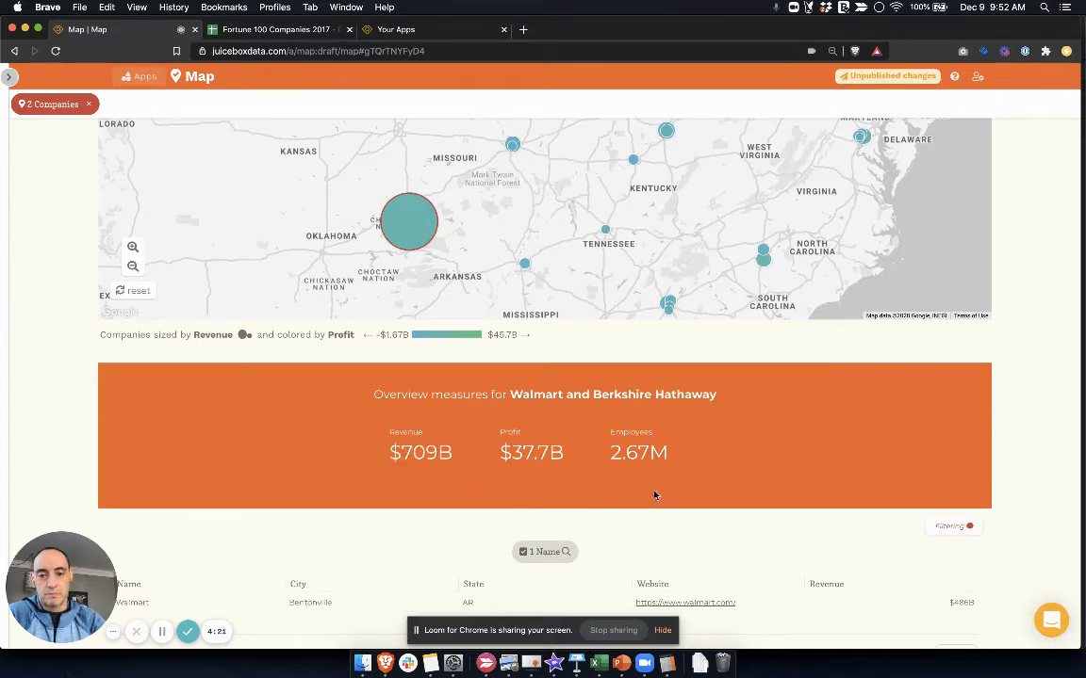
scroll(678, 487, "down", 2)
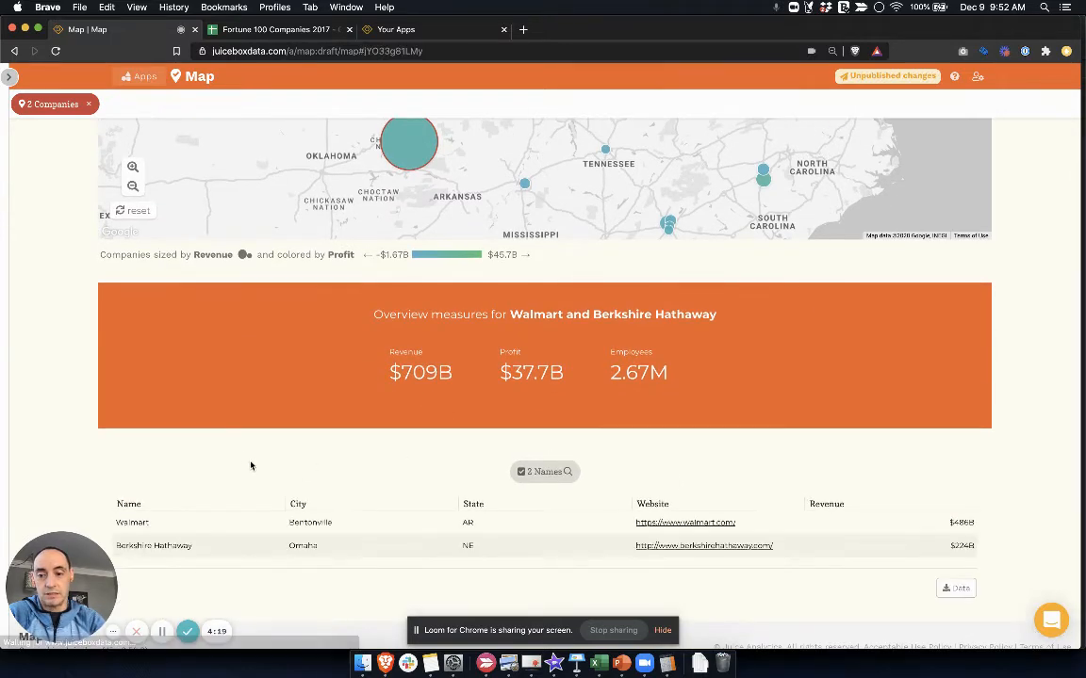
scroll(245, 460, "up", 7)
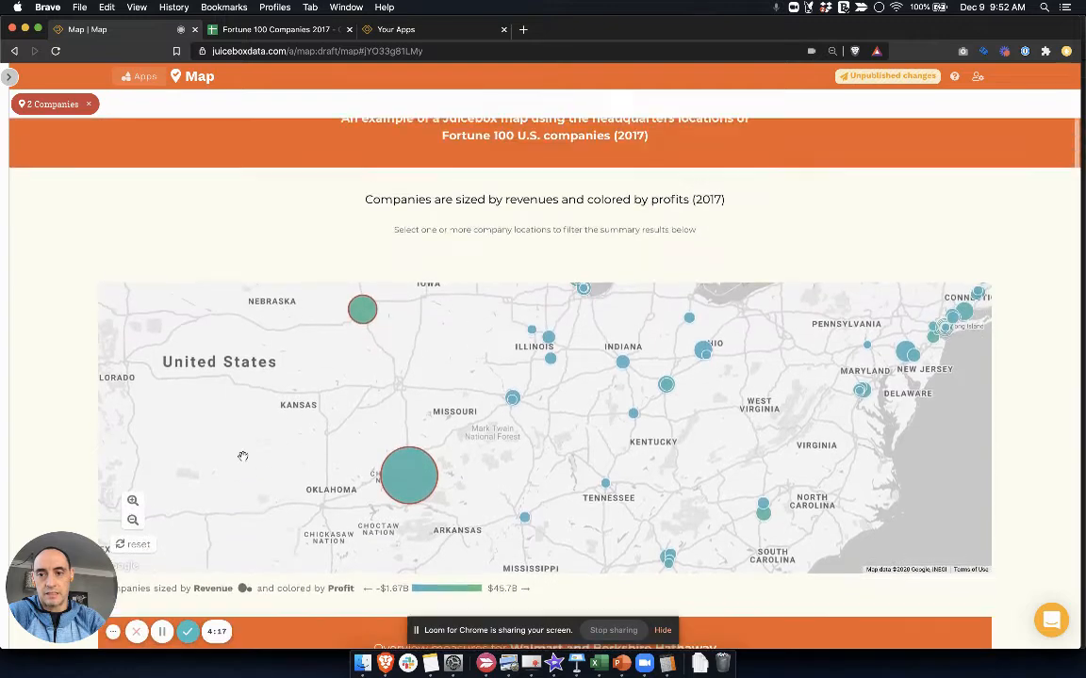
scroll(242, 456, "up", 2)
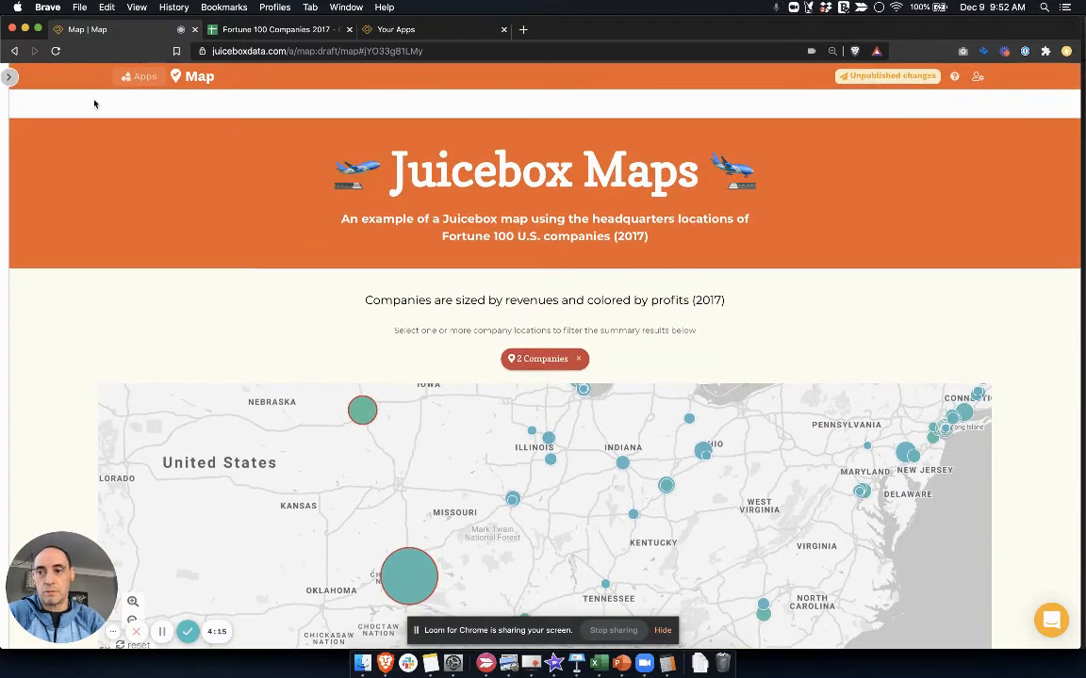
left_click(250, 31)
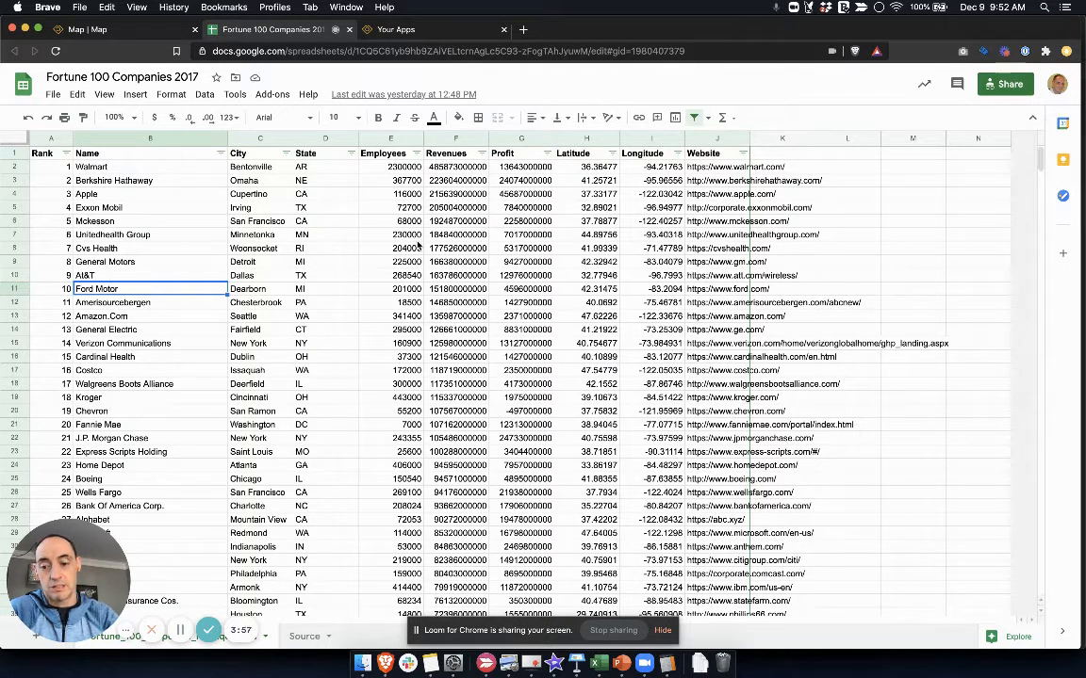
Start a new app from the Juicebox apps list, title it "Making a Map" and leave the description blank
left_click(402, 30)
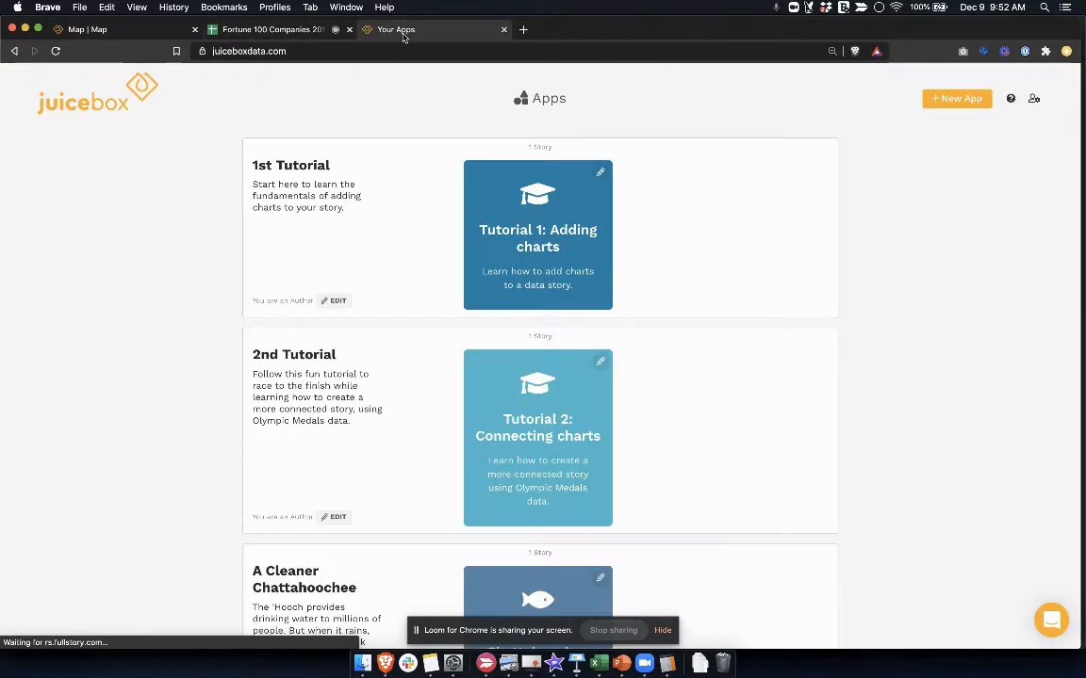
left_click(957, 99)
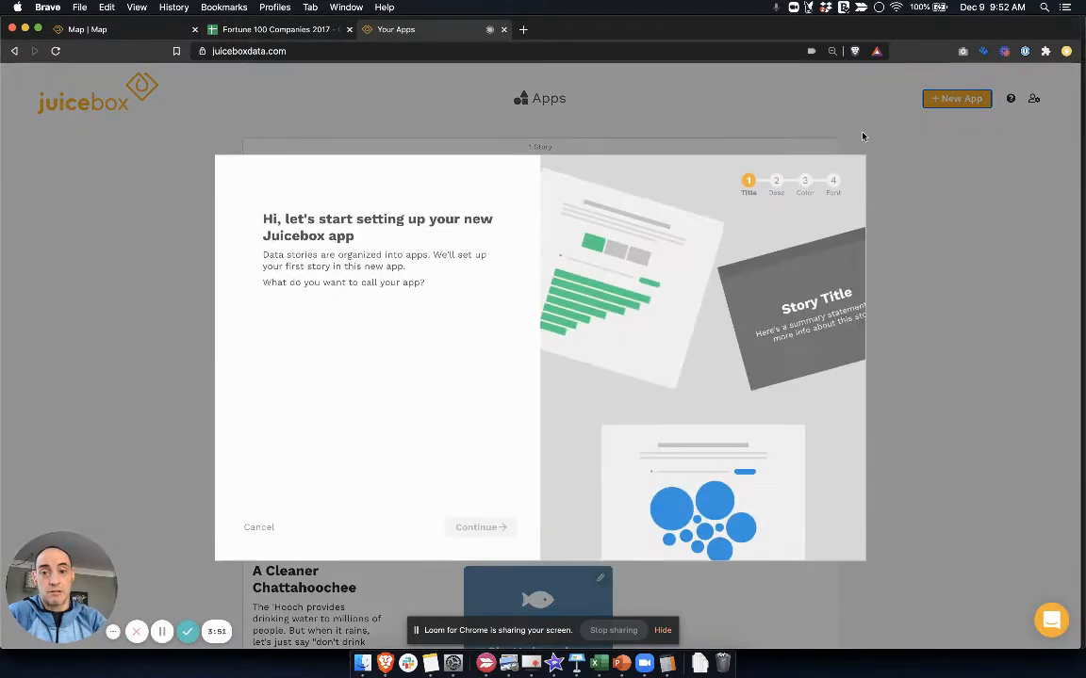
left_click(338, 328)
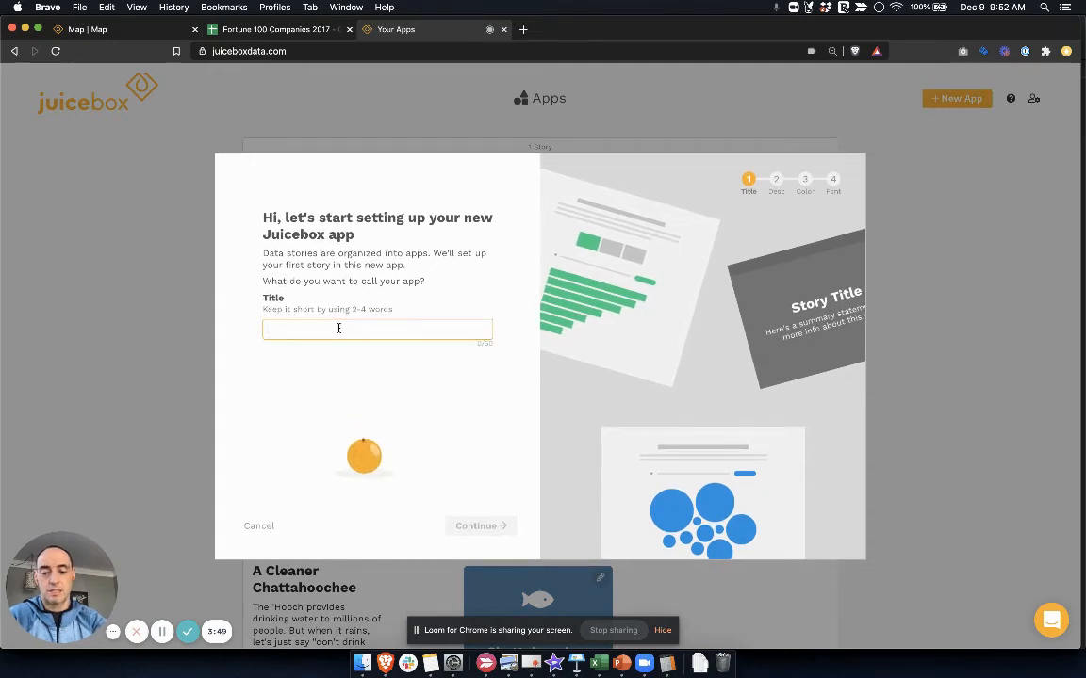
type("Making a Map")
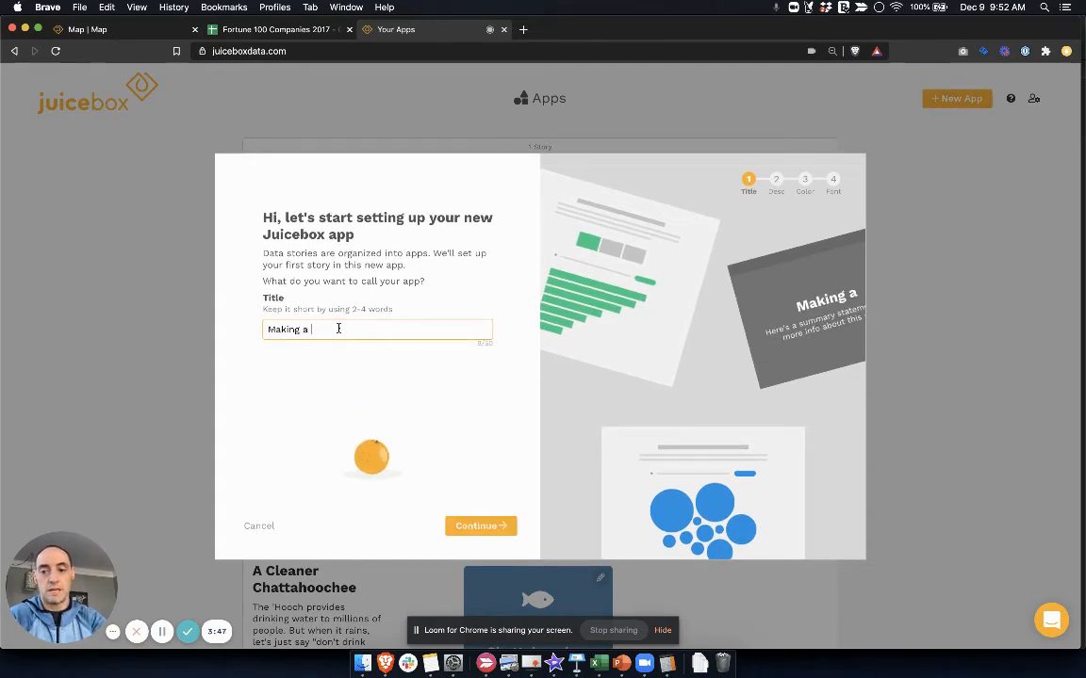
left_click(490, 527)
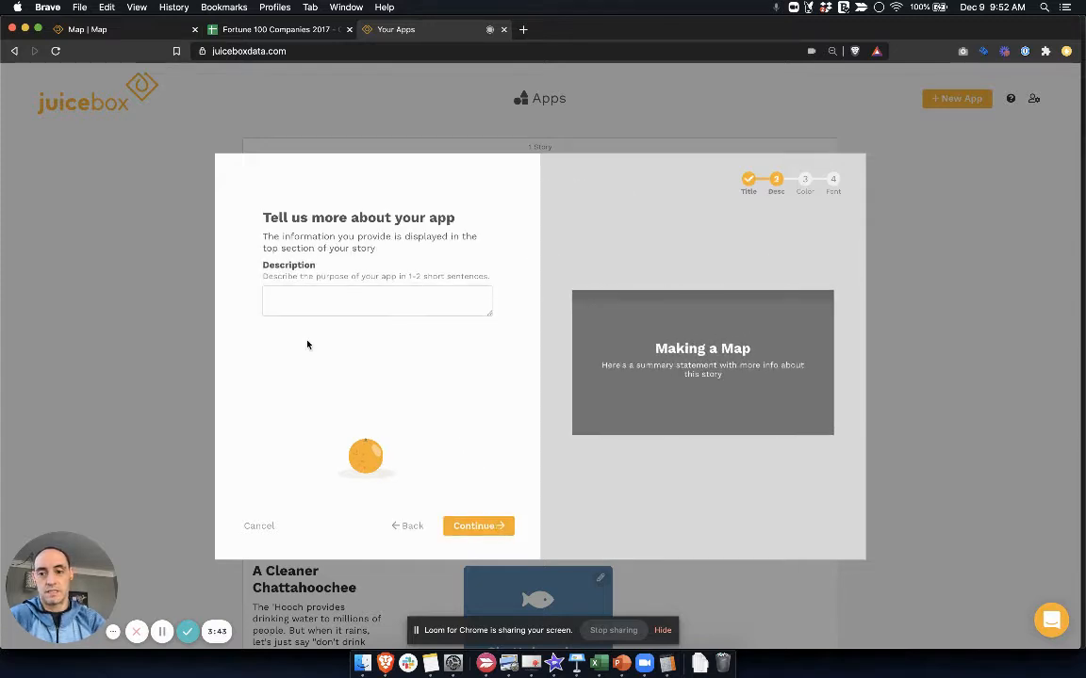
left_click(467, 528)
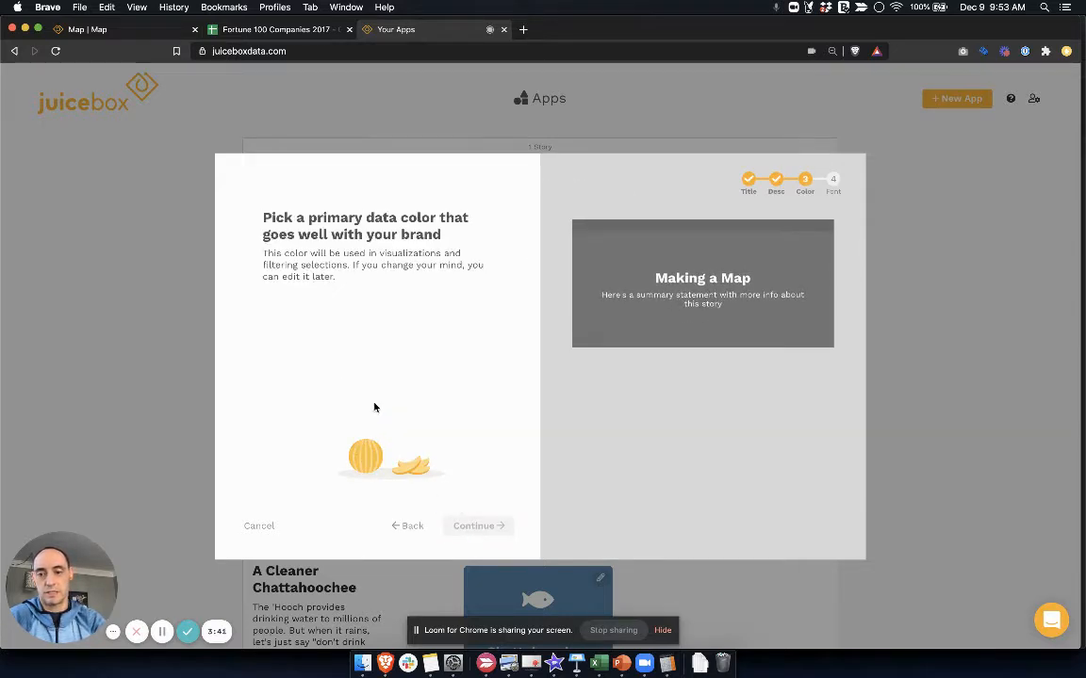
Choose orange as the primary data color and Refined as the font, and create the app
left_click(270, 306)
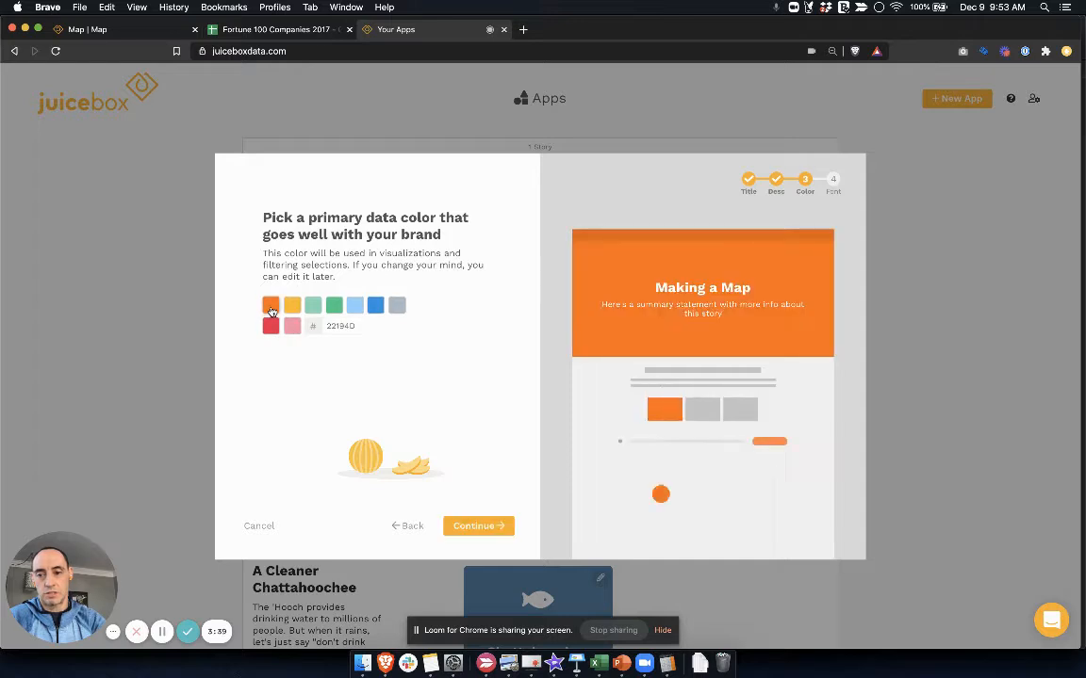
left_click(476, 528)
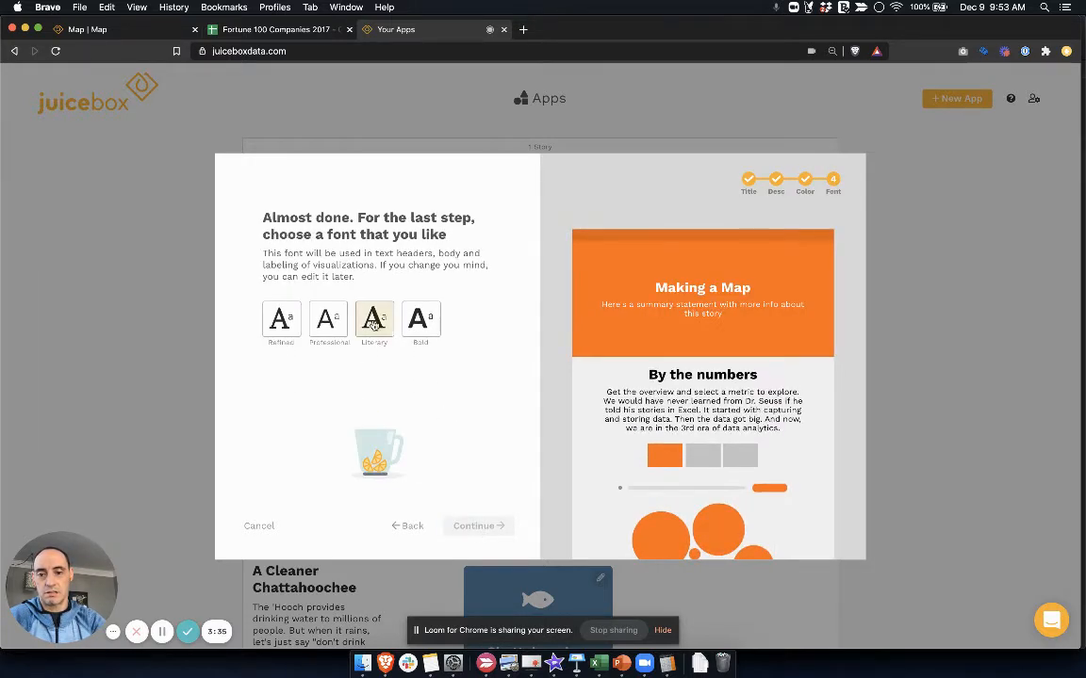
left_click(288, 319)
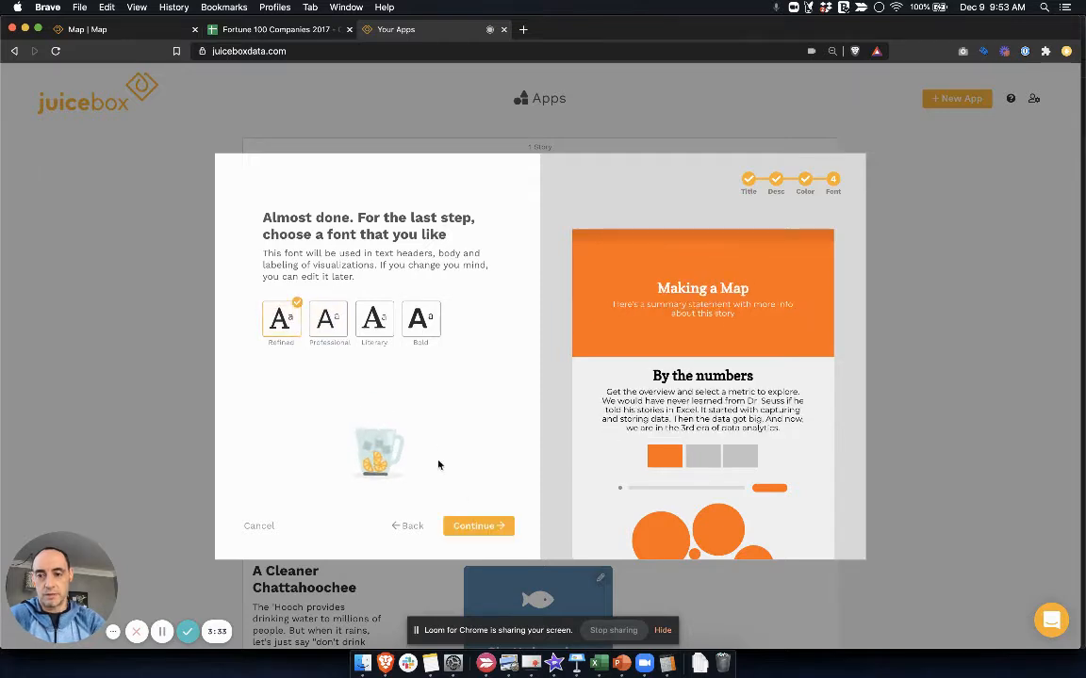
left_click(475, 525)
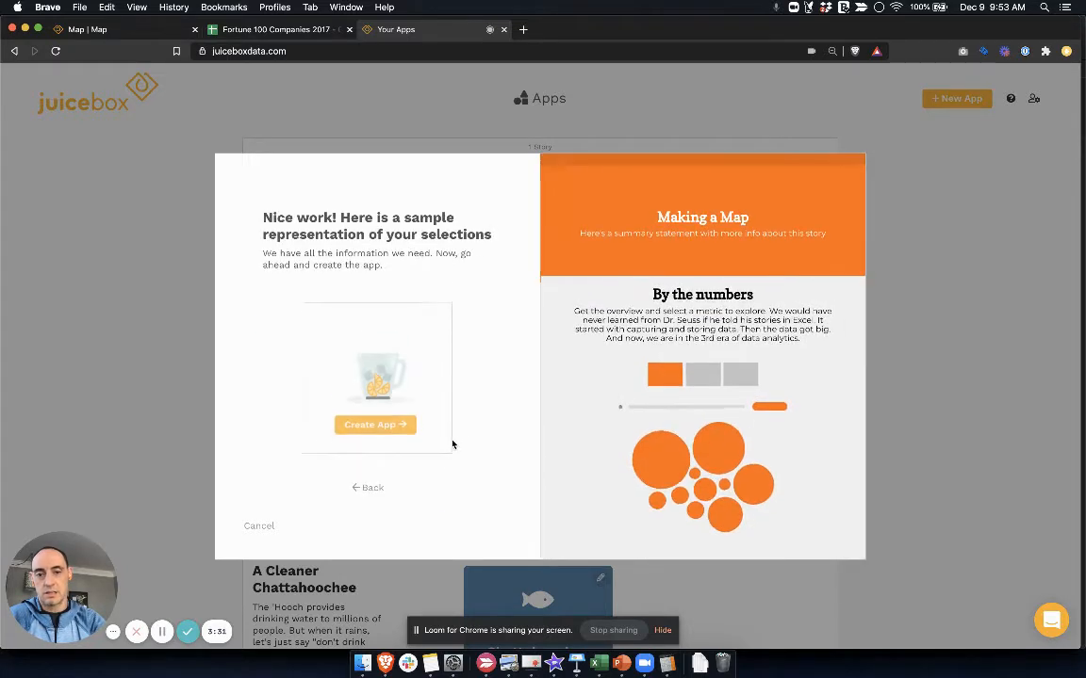
left_click(392, 417)
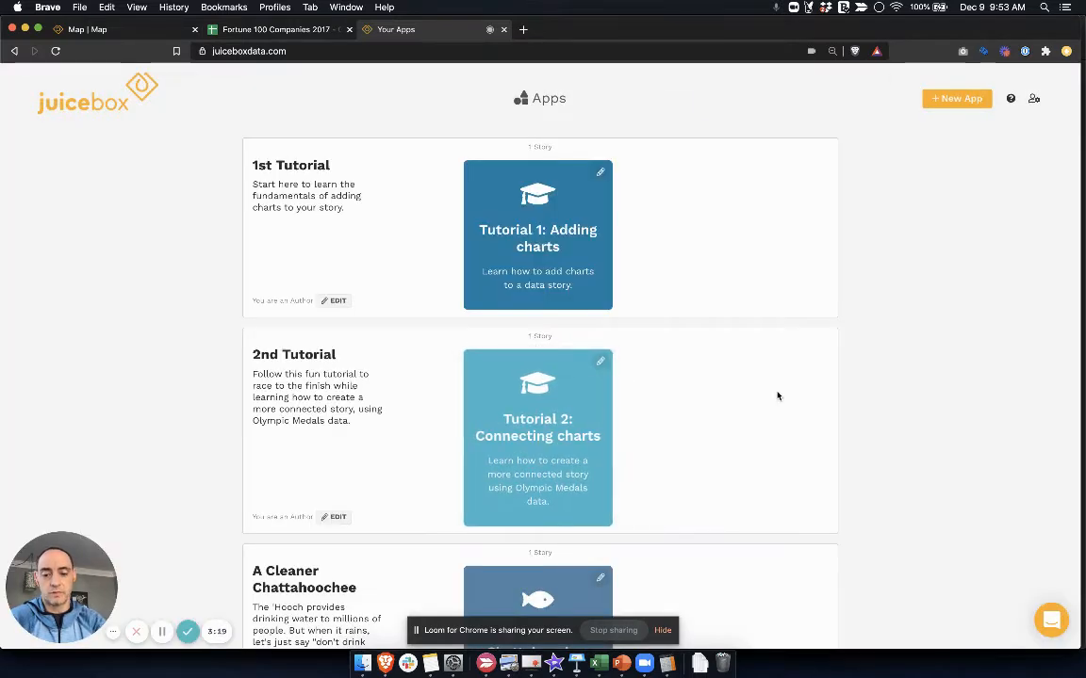
Find the "Making a Map" app in the apps list by searching the page for "making", and open it for editing
key("super+f")
type("make")
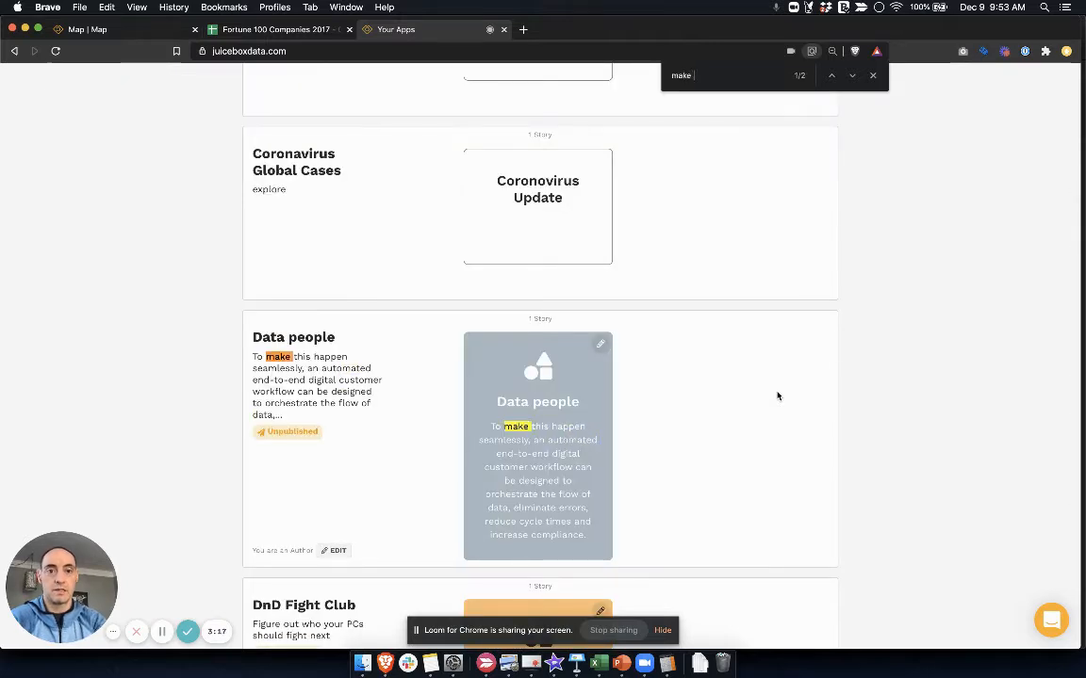
type(" a map")
key("super+a")
type("making")
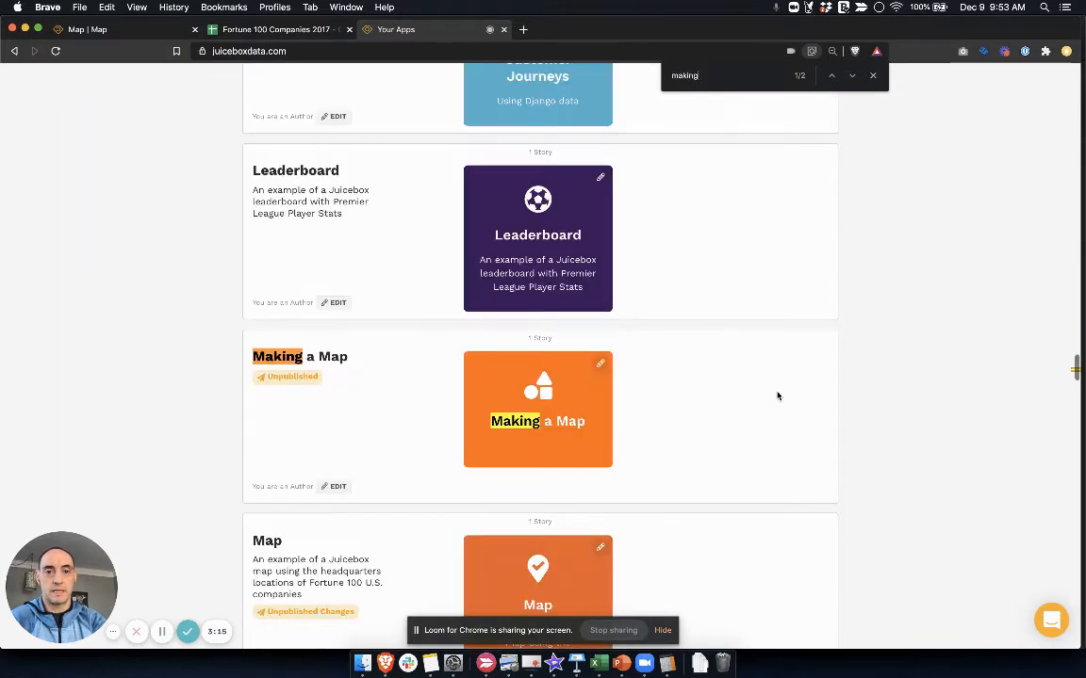
left_click(605, 367)
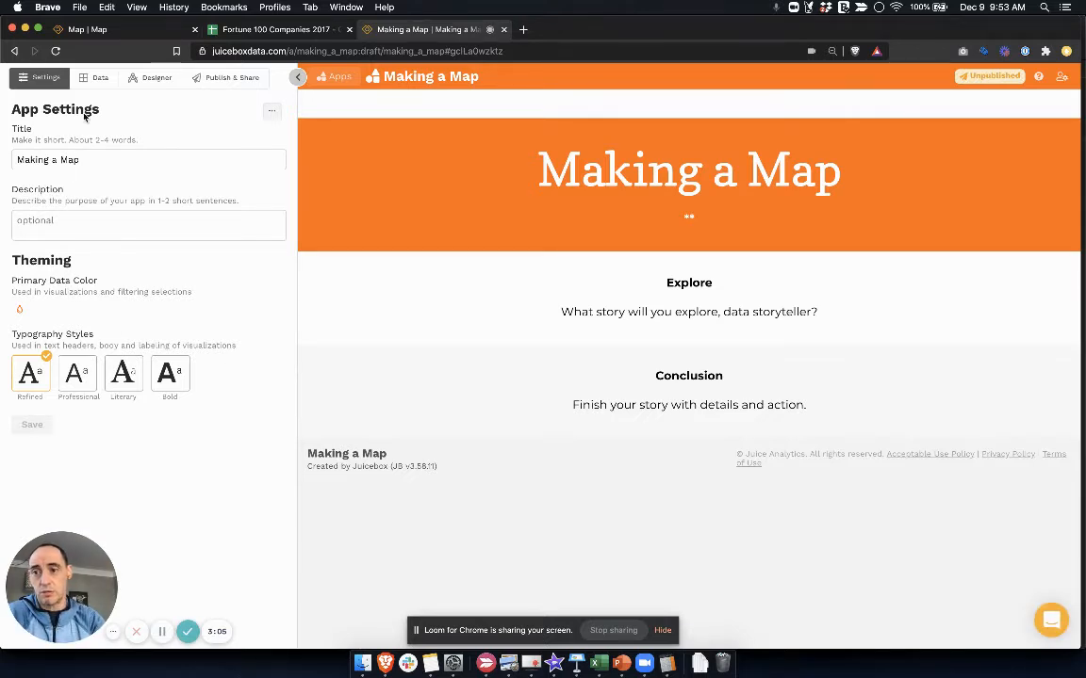
Upload "Fortune 100 Companies 2017.csv" from Downloads as the app's data source and accept its suggested name
left_click(97, 79)
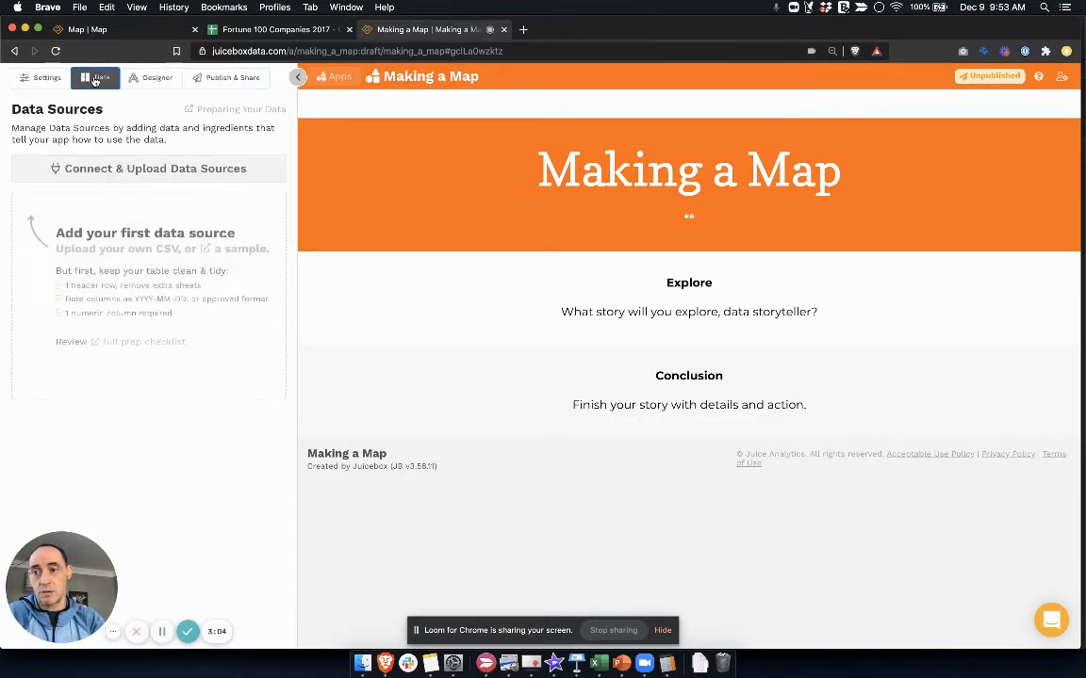
left_click(99, 167)
left_click(140, 200)
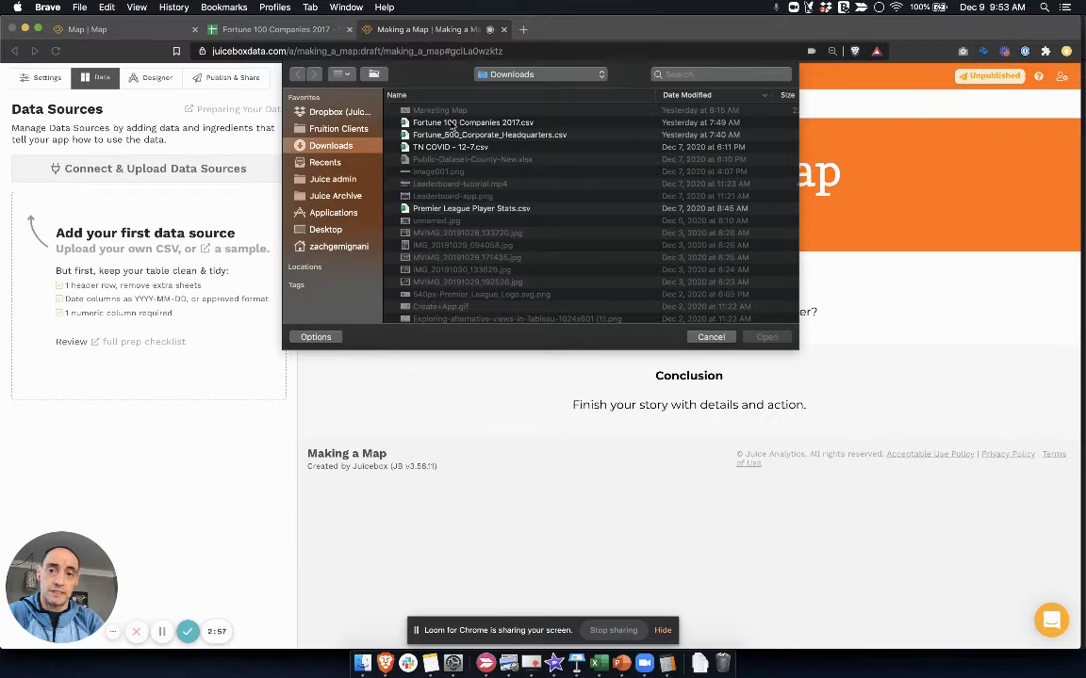
left_click(453, 126)
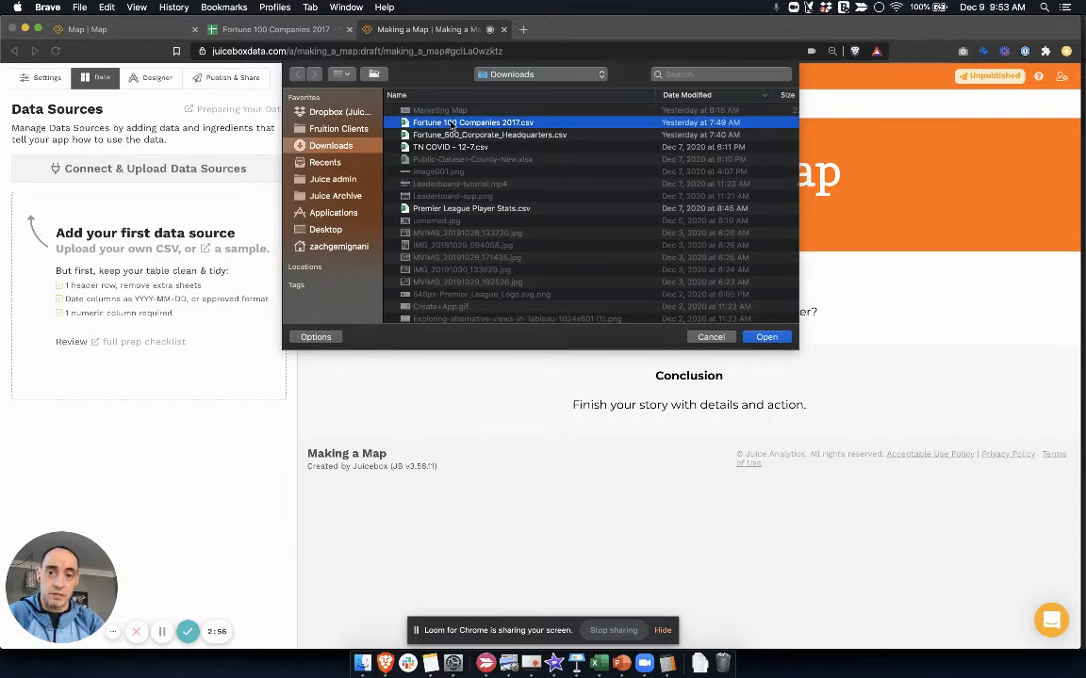
left_click(766, 338)
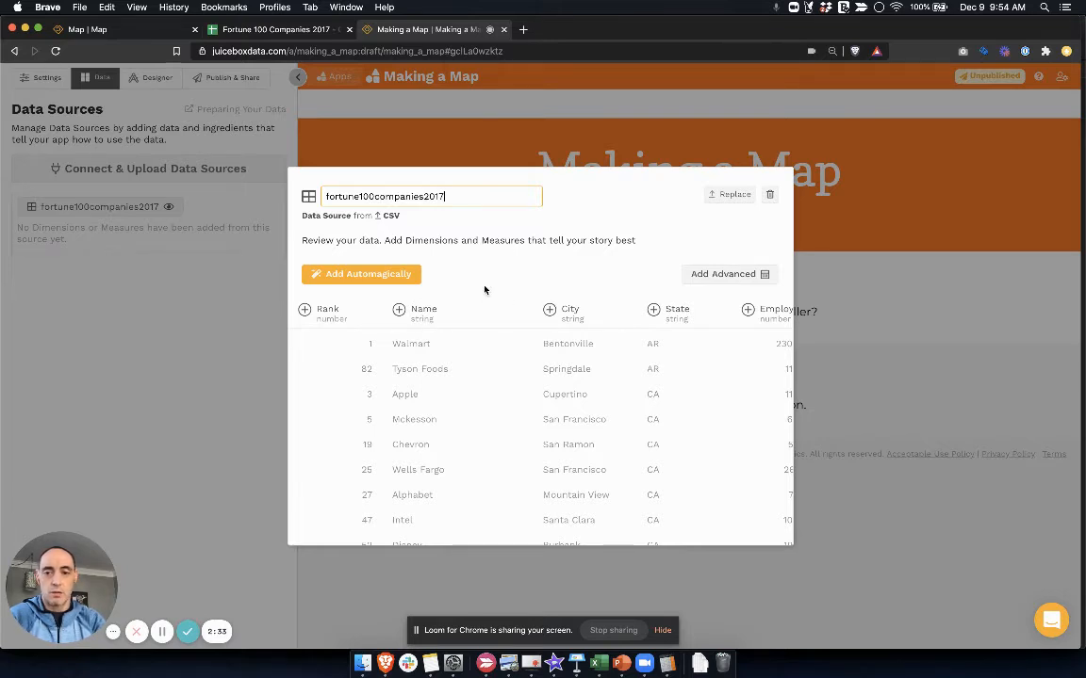
left_click(479, 281)
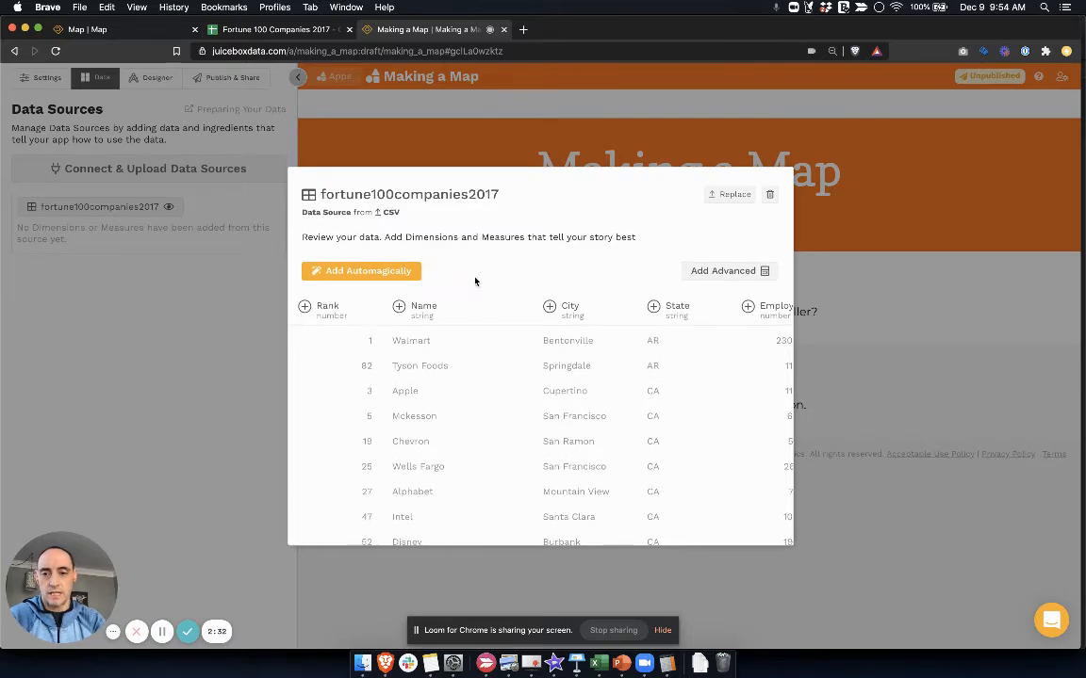
Define a Place ingredient from the Name column, with "Company location" as both its plural and singular label
right_click(395, 311)
left_click(358, 310)
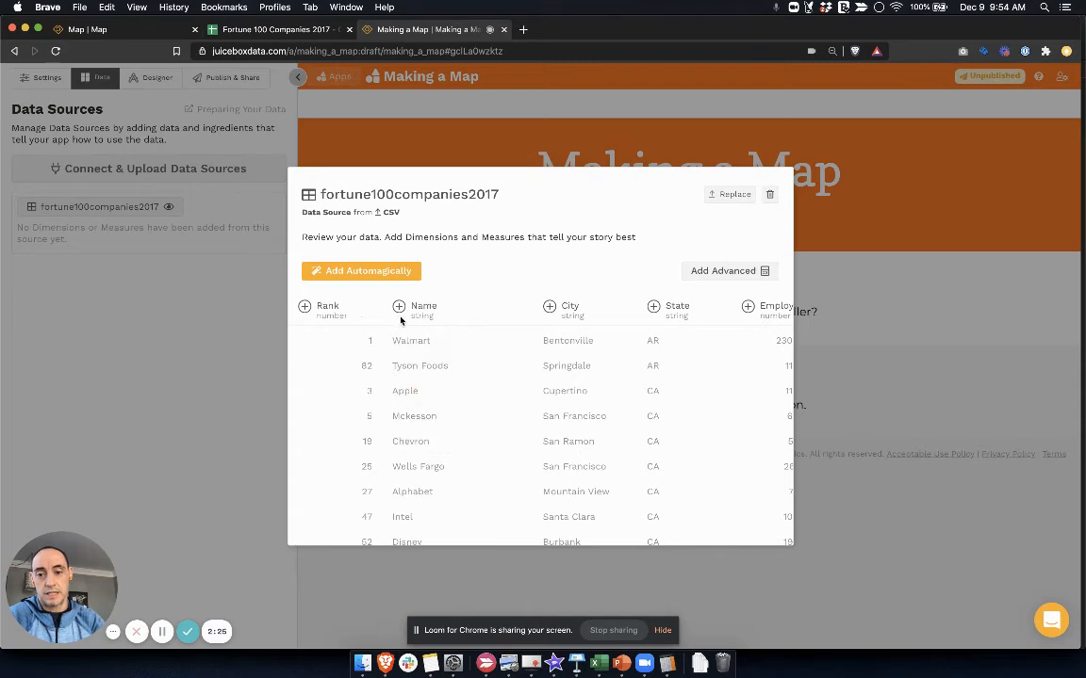
left_click(400, 308)
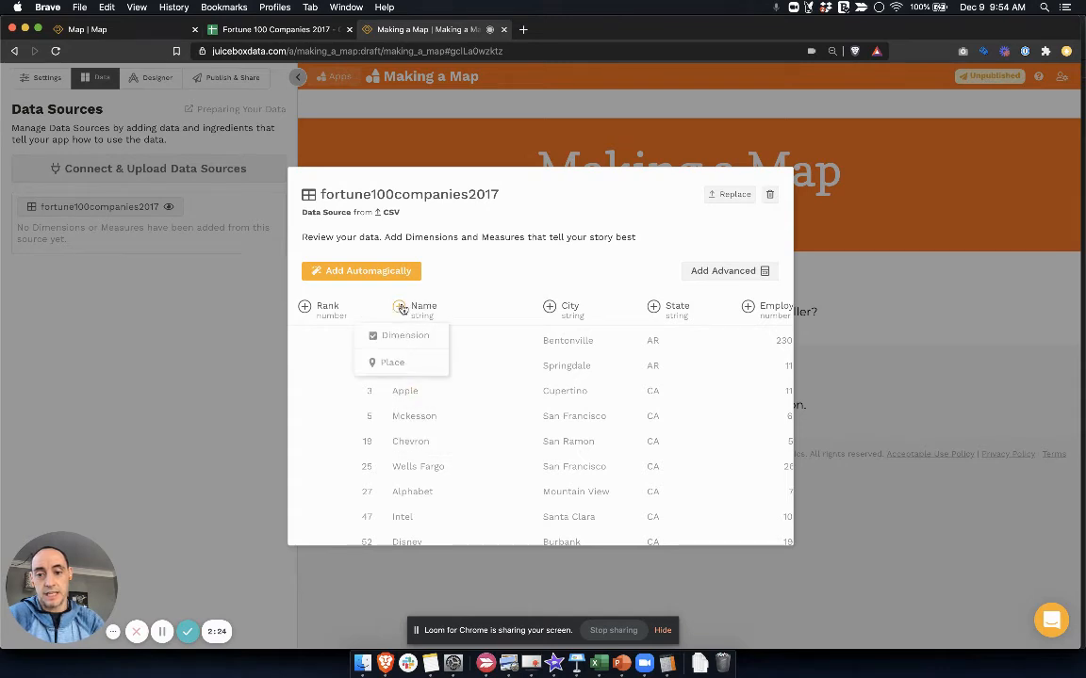
left_click(393, 365)
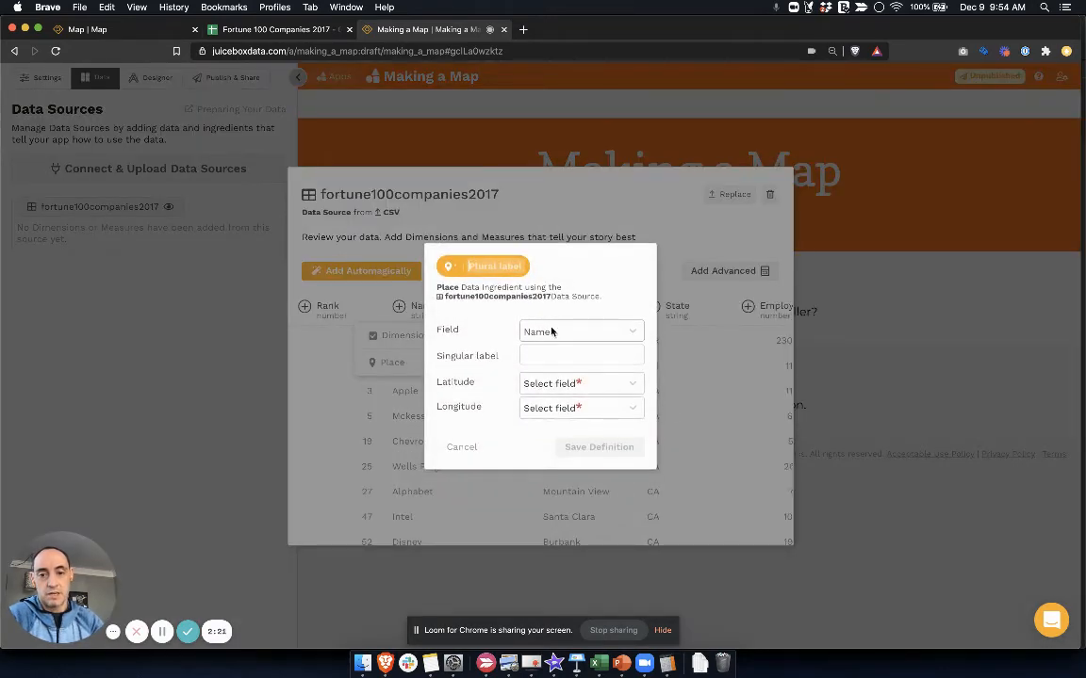
type("Cou")
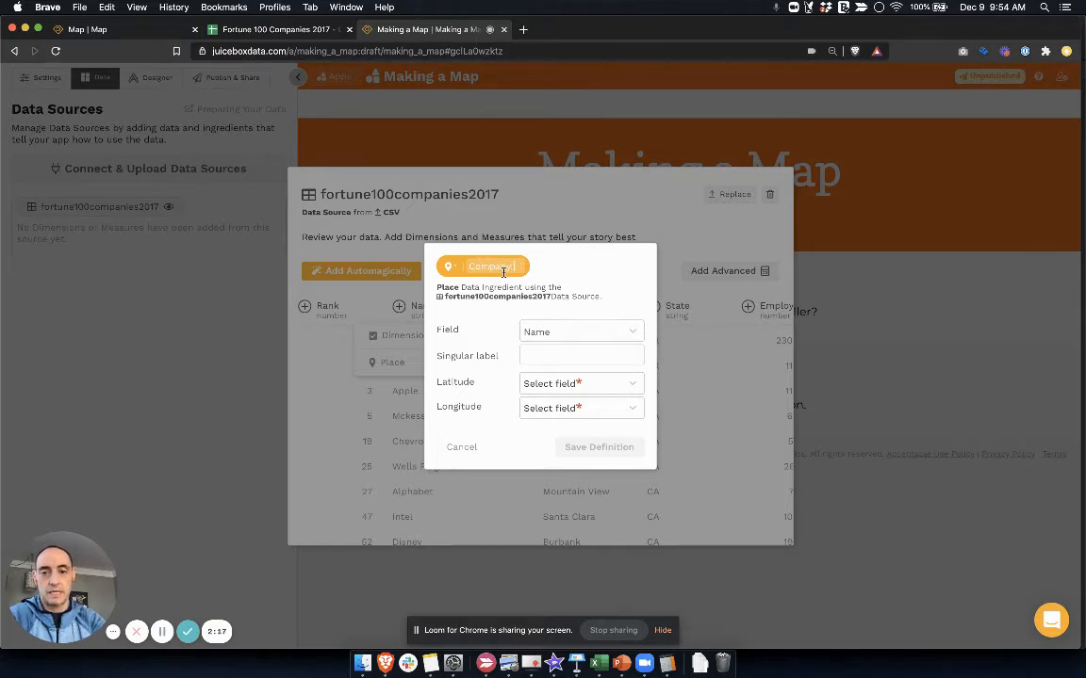
type("pany Location")
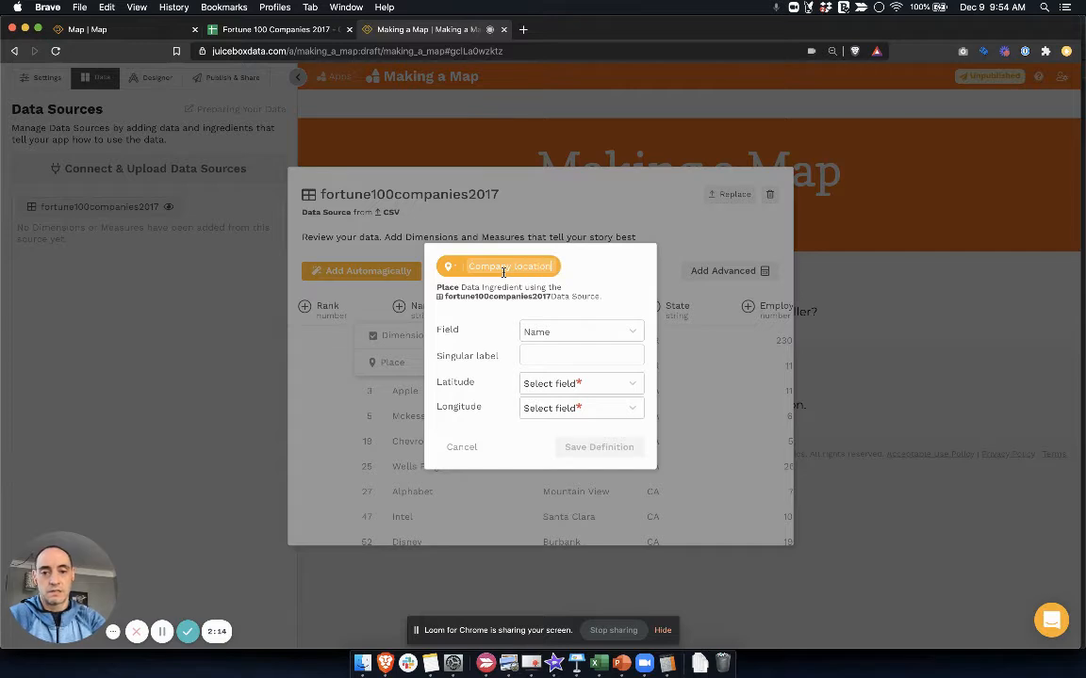
left_click(537, 353)
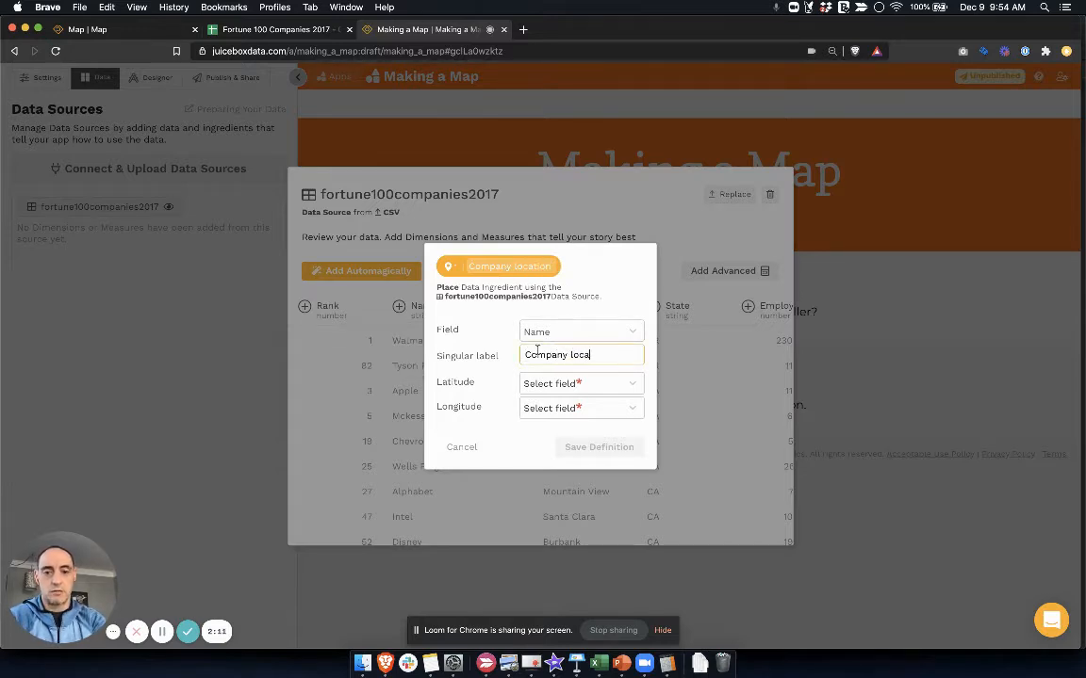
Assign the Latitude and Longitude fields to the Company location place and save its definition
left_click(628, 384)
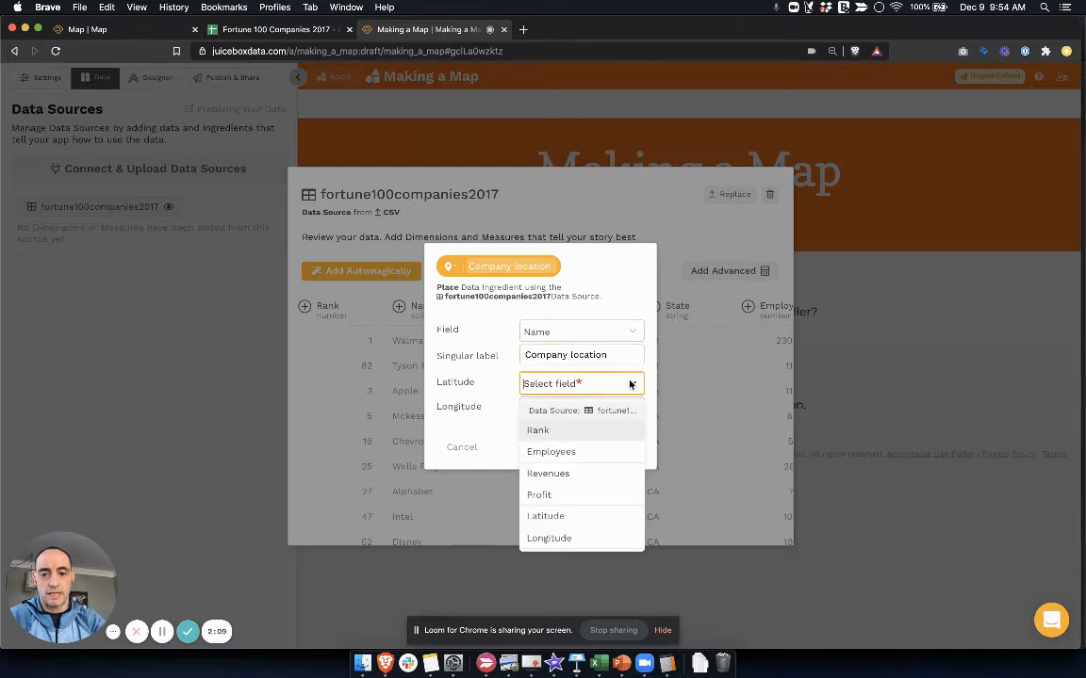
left_click(583, 518)
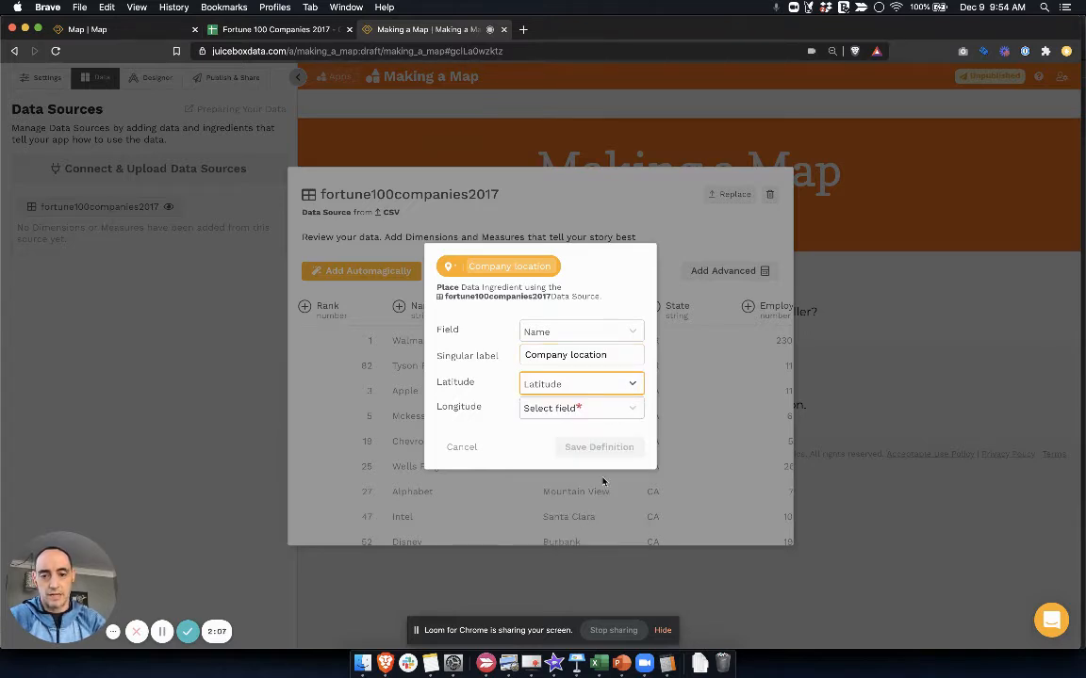
left_click(633, 410)
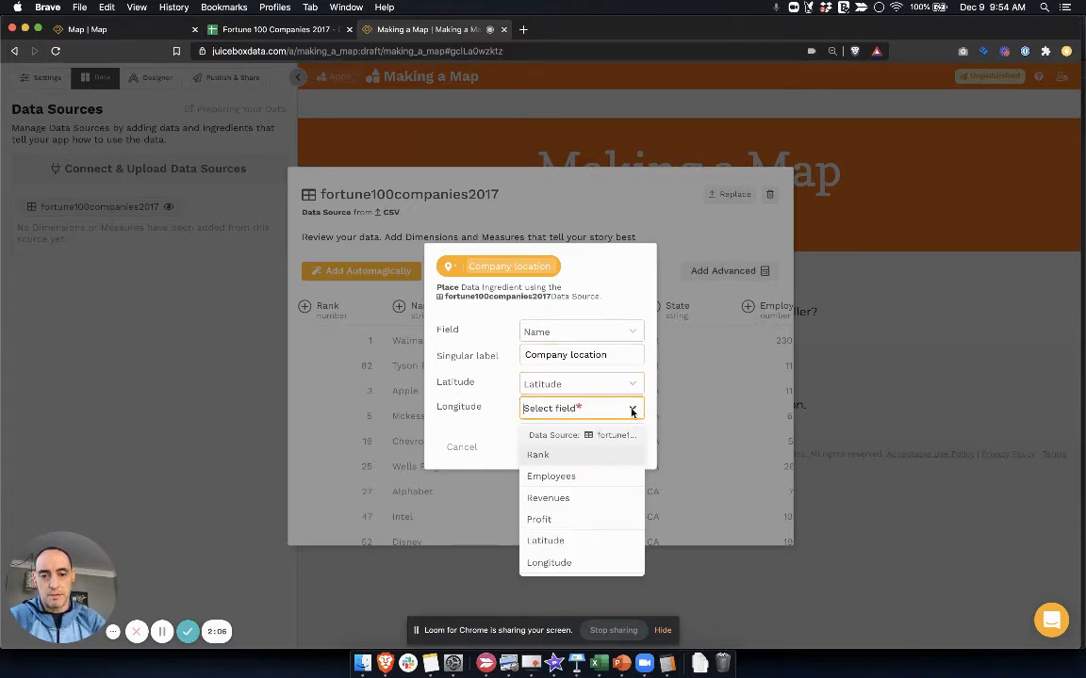
left_click(585, 566)
left_click(591, 450)
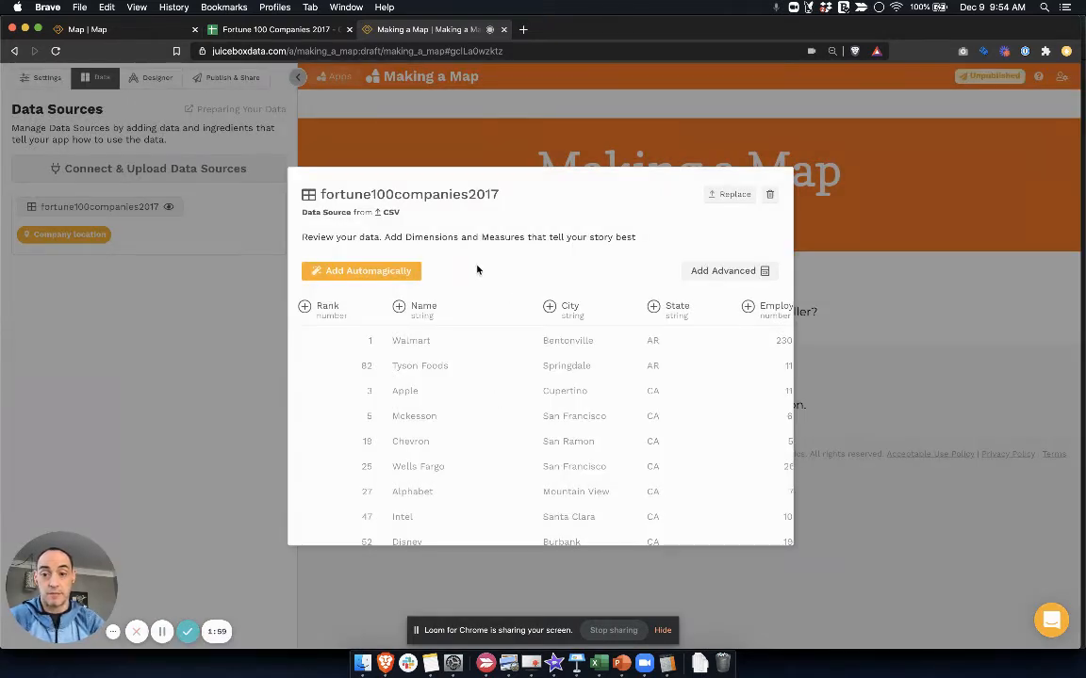
Automatically add all 10 columns of fortune100companies2017 as dimensions and measures
left_click(386, 275)
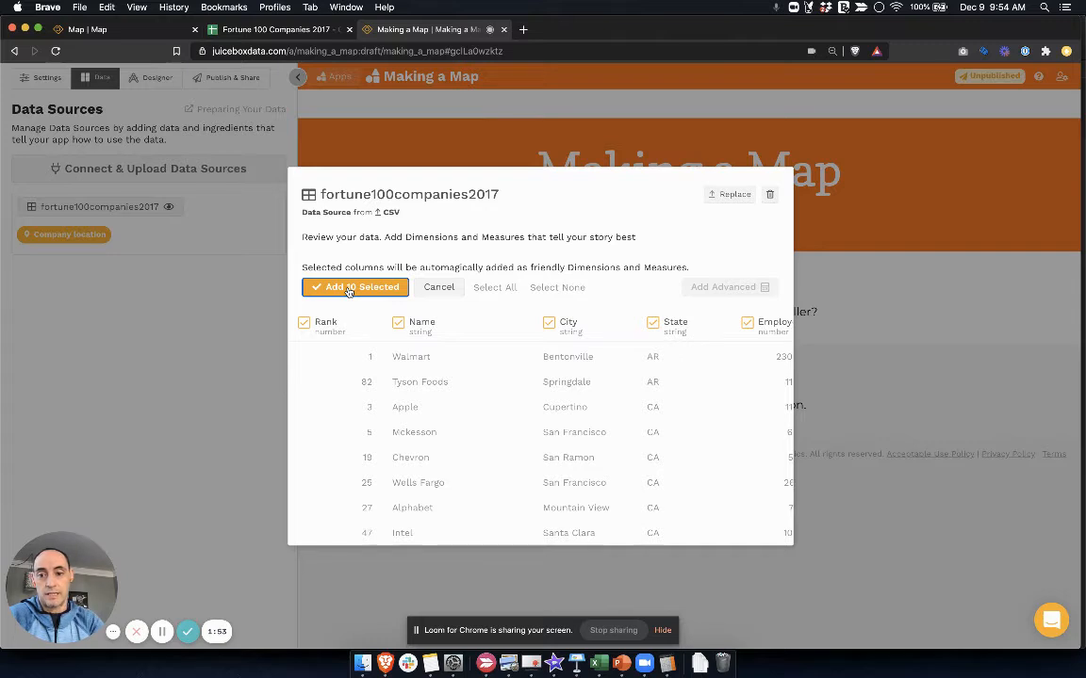
left_click(349, 288)
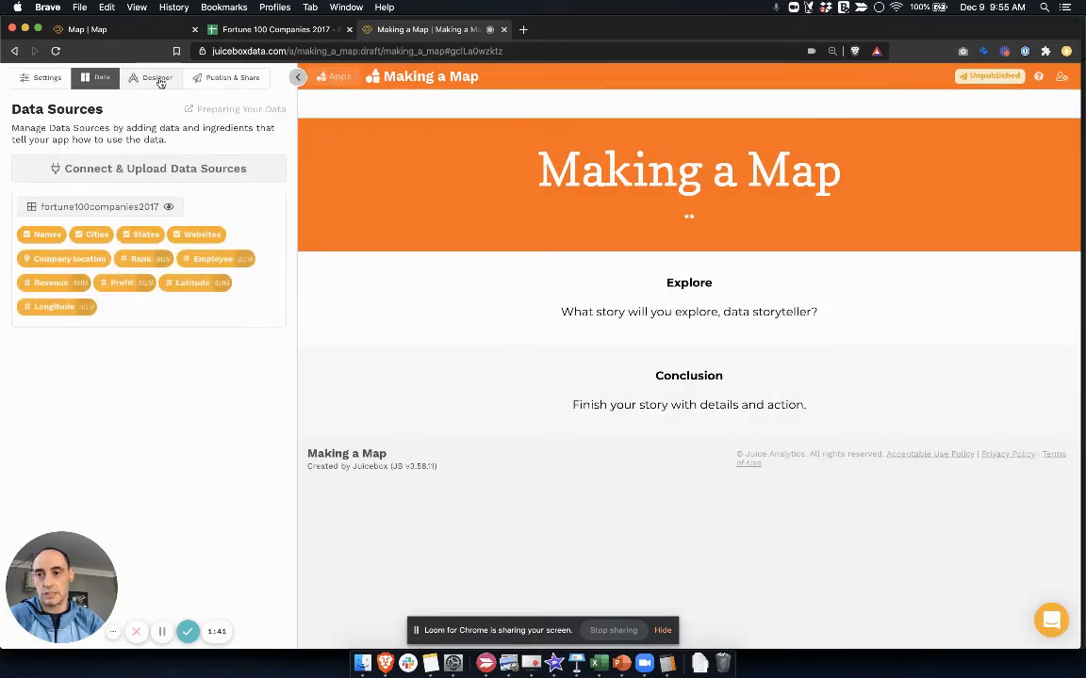
Open the story designer and add a Map chart to the block in the Explore section
left_click(157, 79)
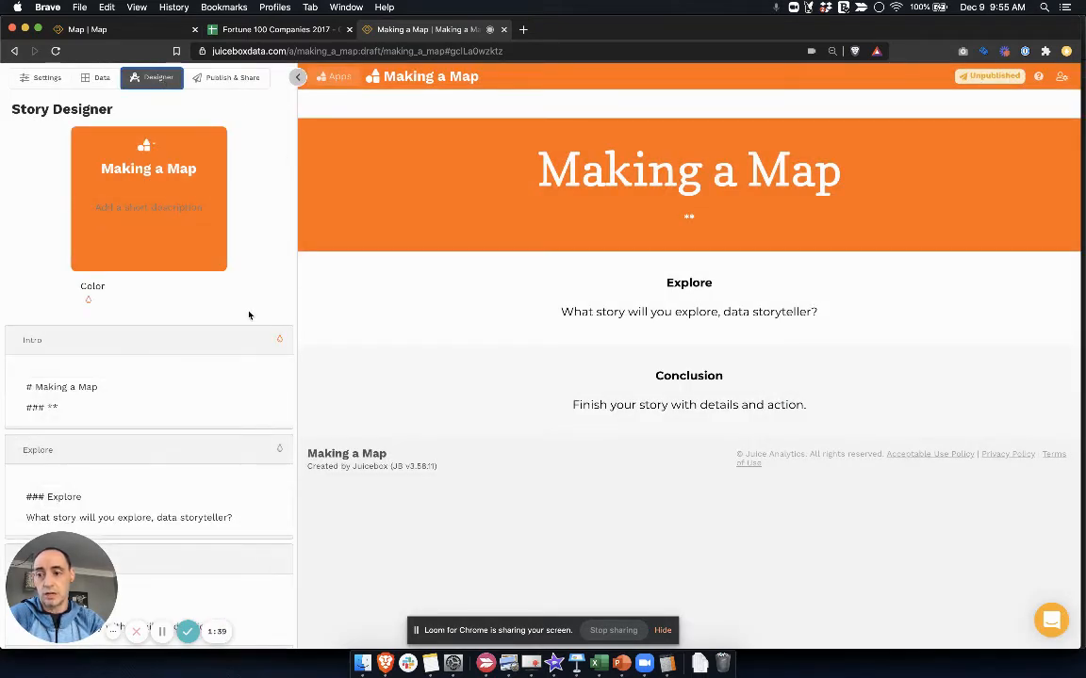
scroll(249, 315, "down", 1)
left_click(140, 451)
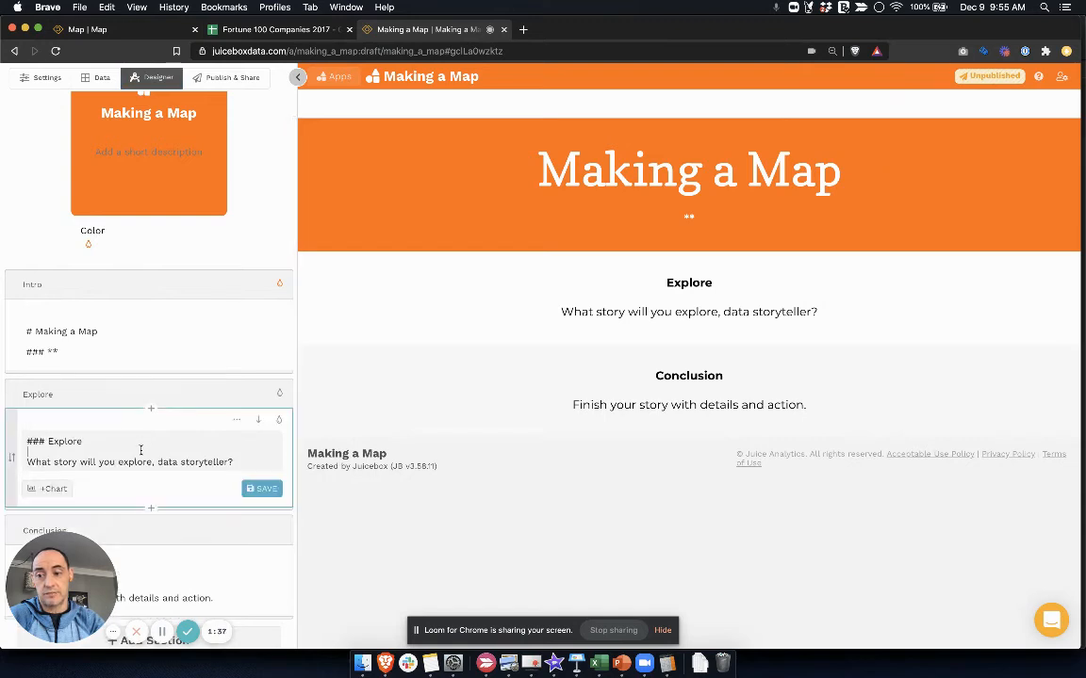
scroll(187, 382, "down", 1)
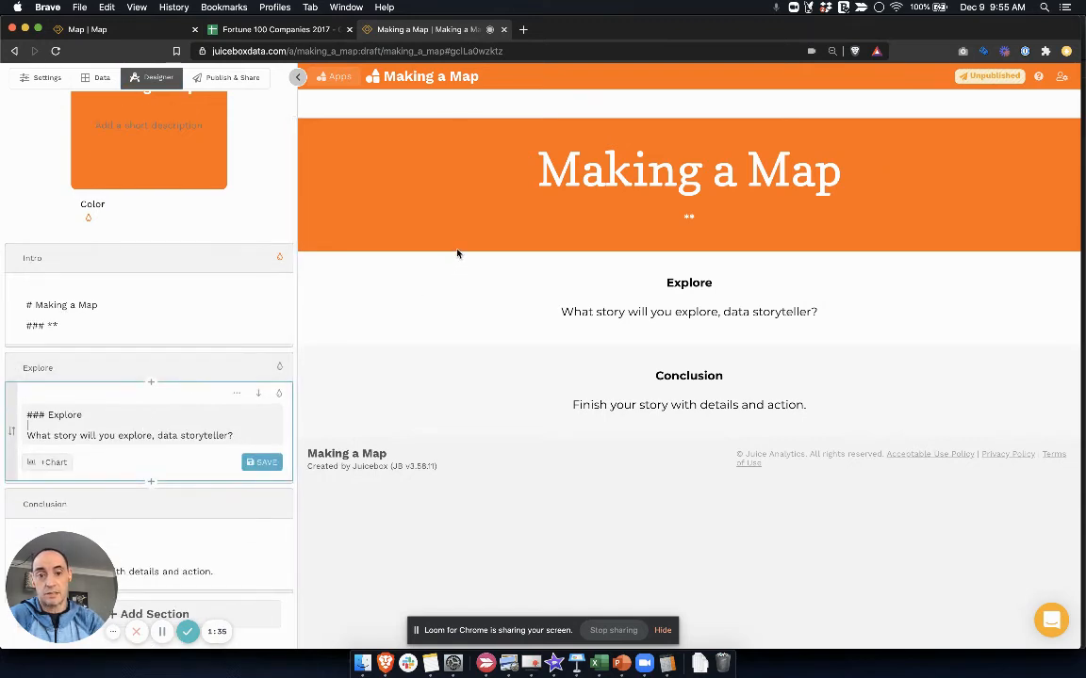
scroll(166, 330, "down", 1)
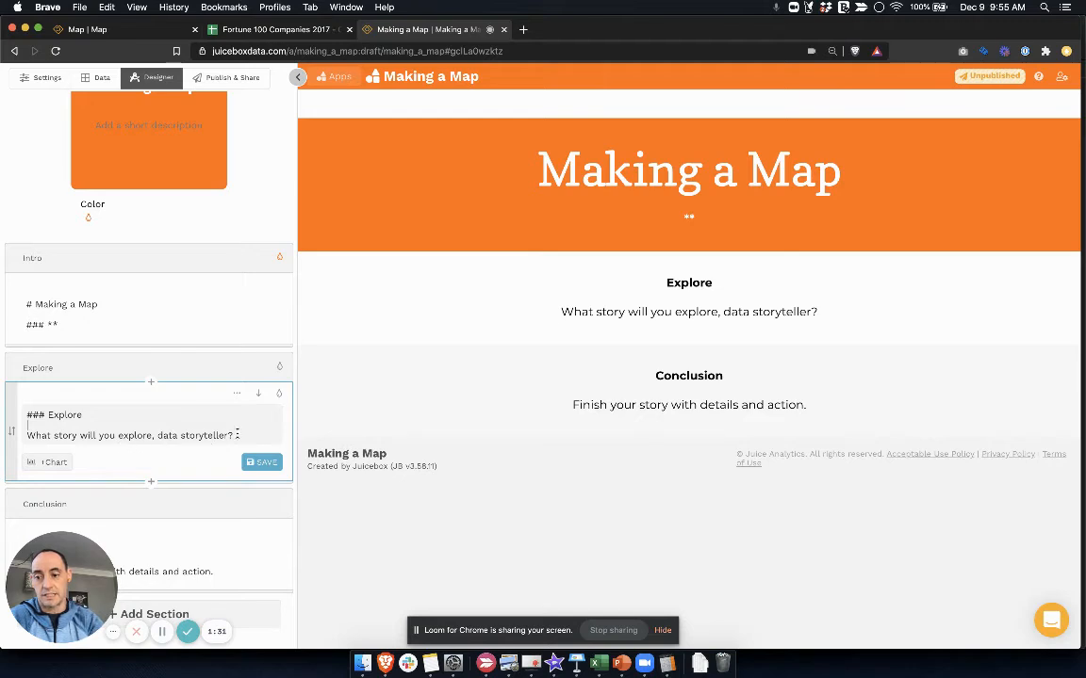
left_click(50, 464)
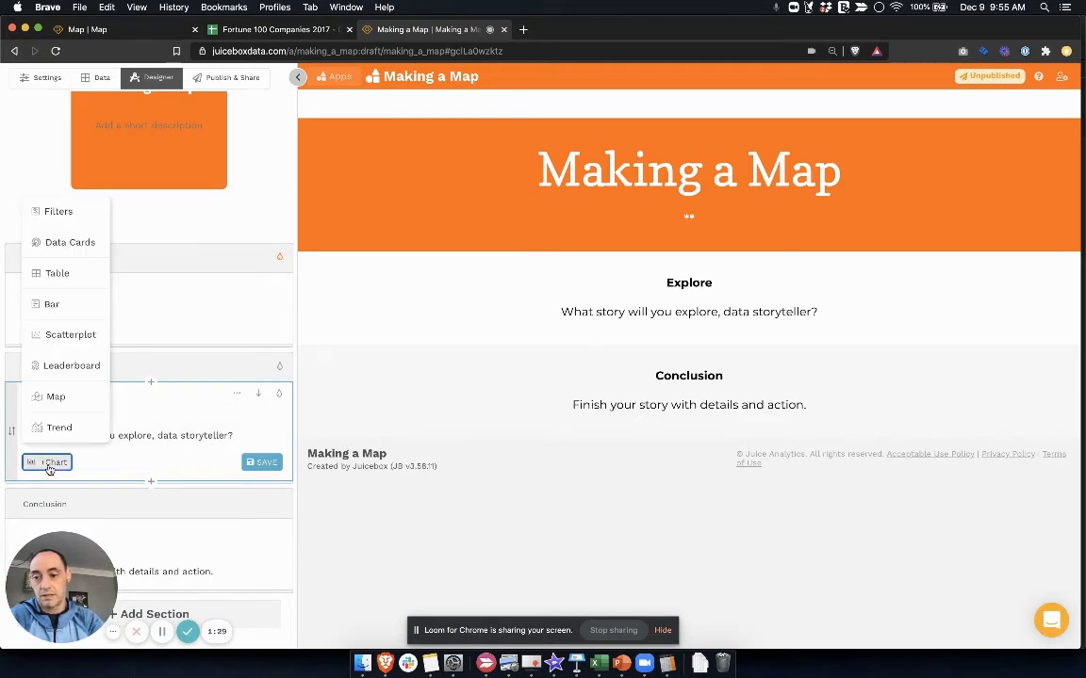
left_click(56, 397)
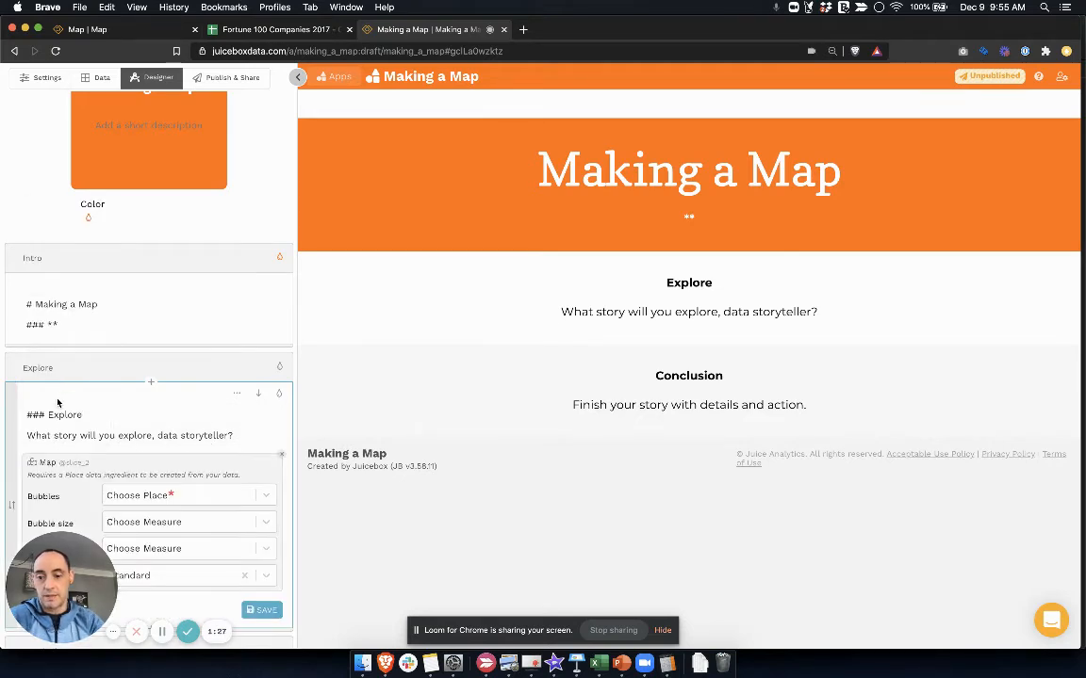
Configure the map's bubbles as Company location, with Revenue as the bubble size and Profit as the bubble color
scroll(138, 391, "down", 3)
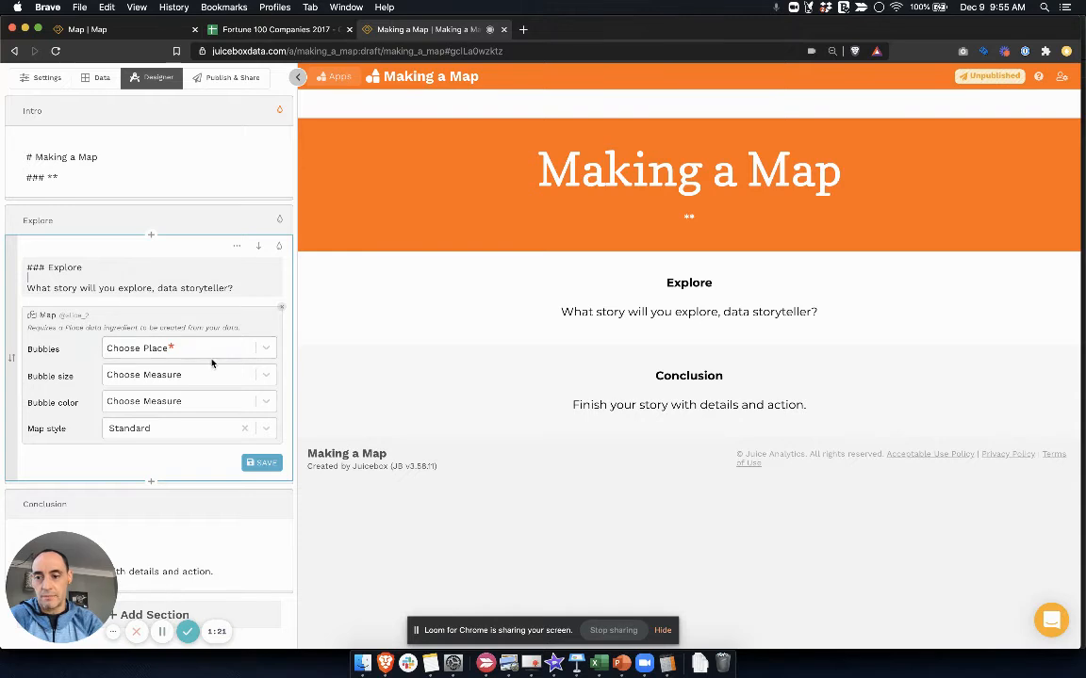
left_click(268, 350)
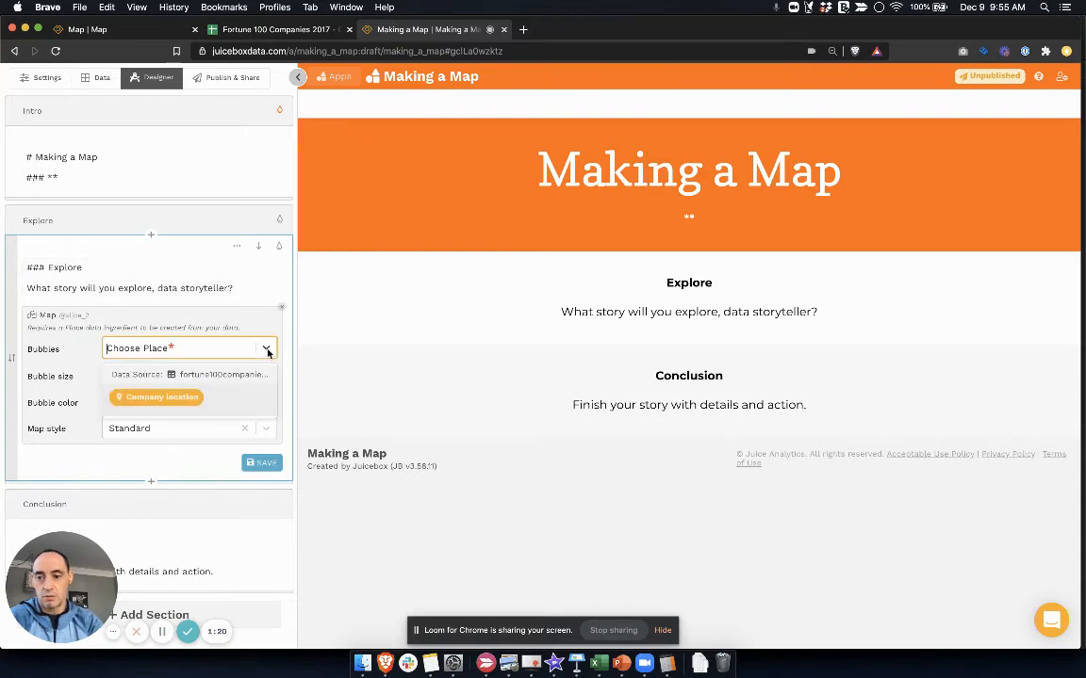
left_click(212, 398)
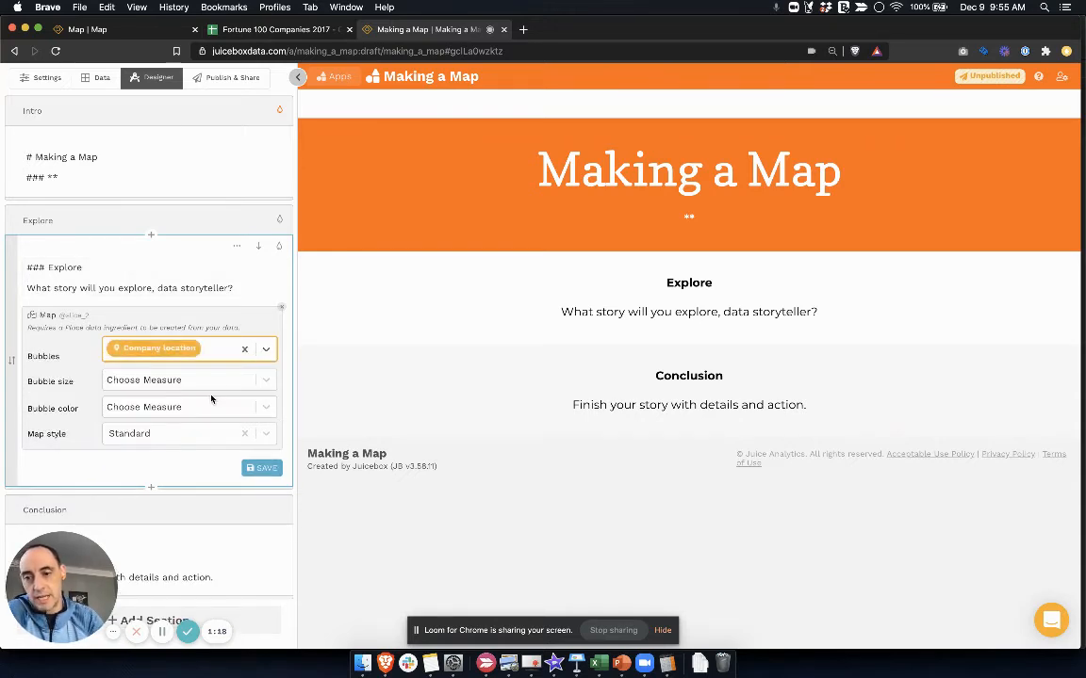
left_click(267, 380)
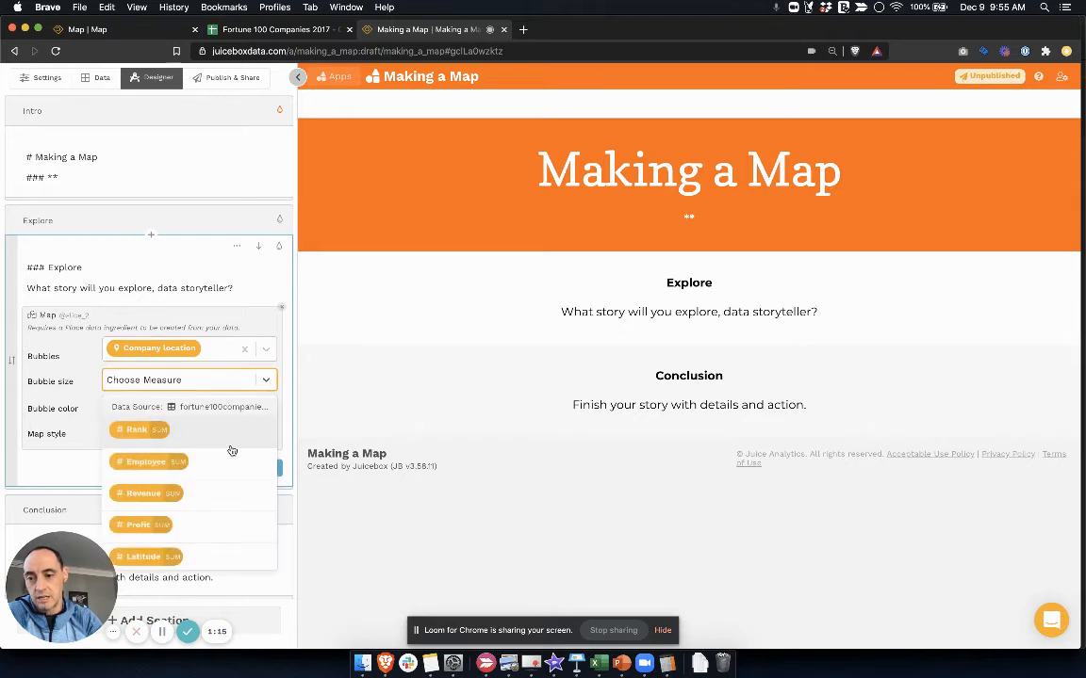
left_click(216, 493)
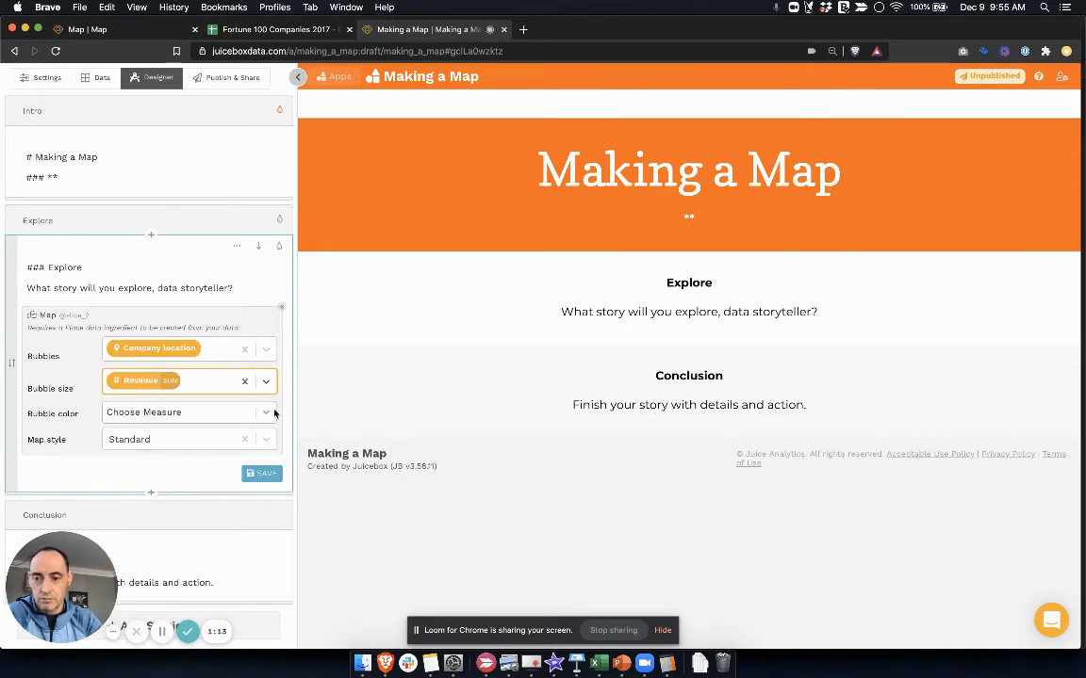
left_click(269, 412)
left_click(204, 555)
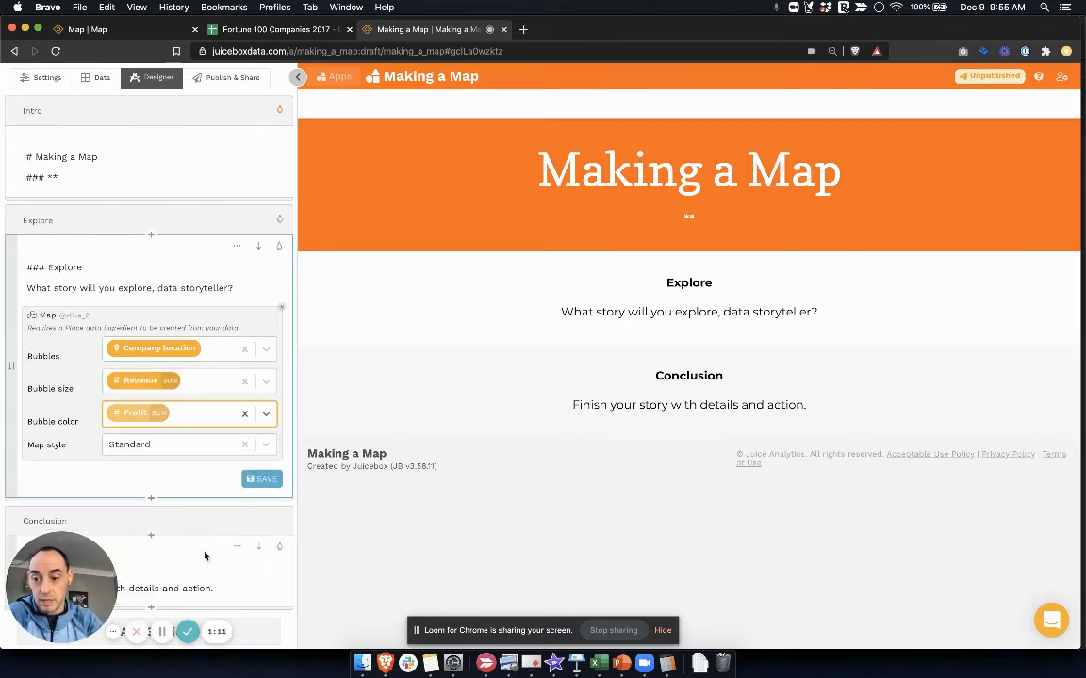
Set the map style to Silver and save the Explore block
left_click(266, 446)
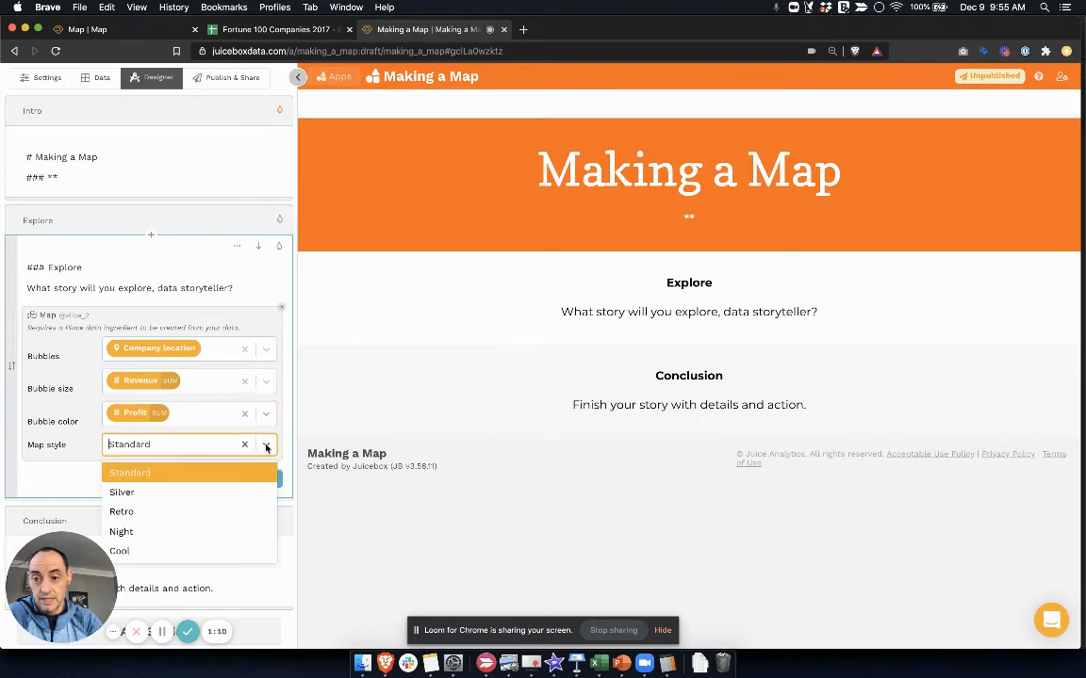
left_click(175, 493)
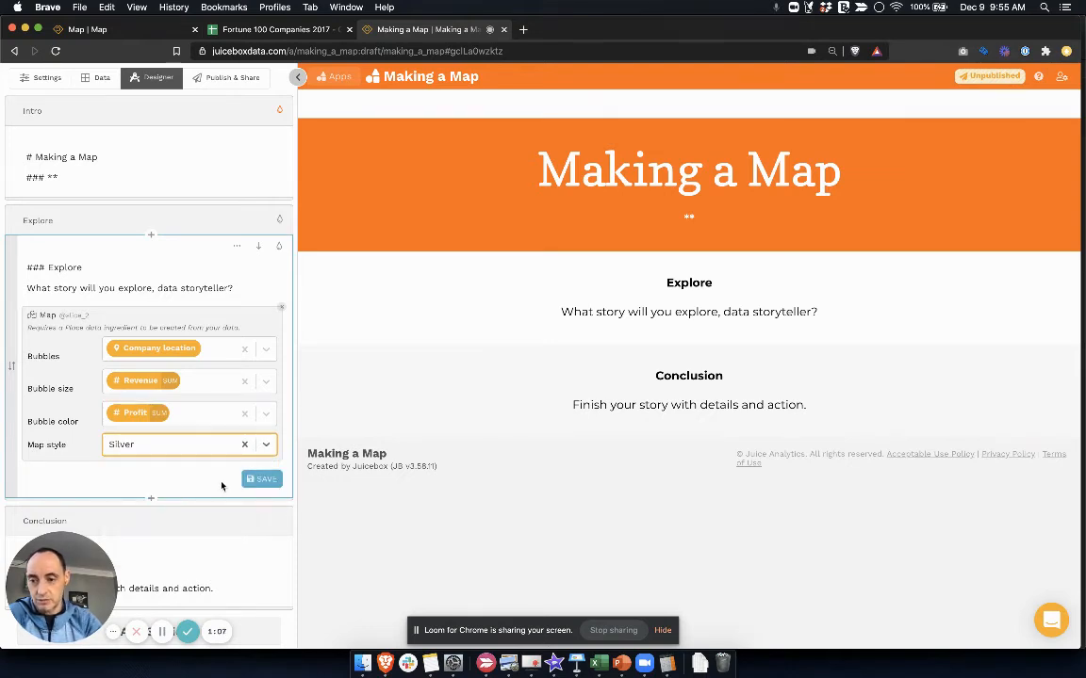
left_click(263, 481)
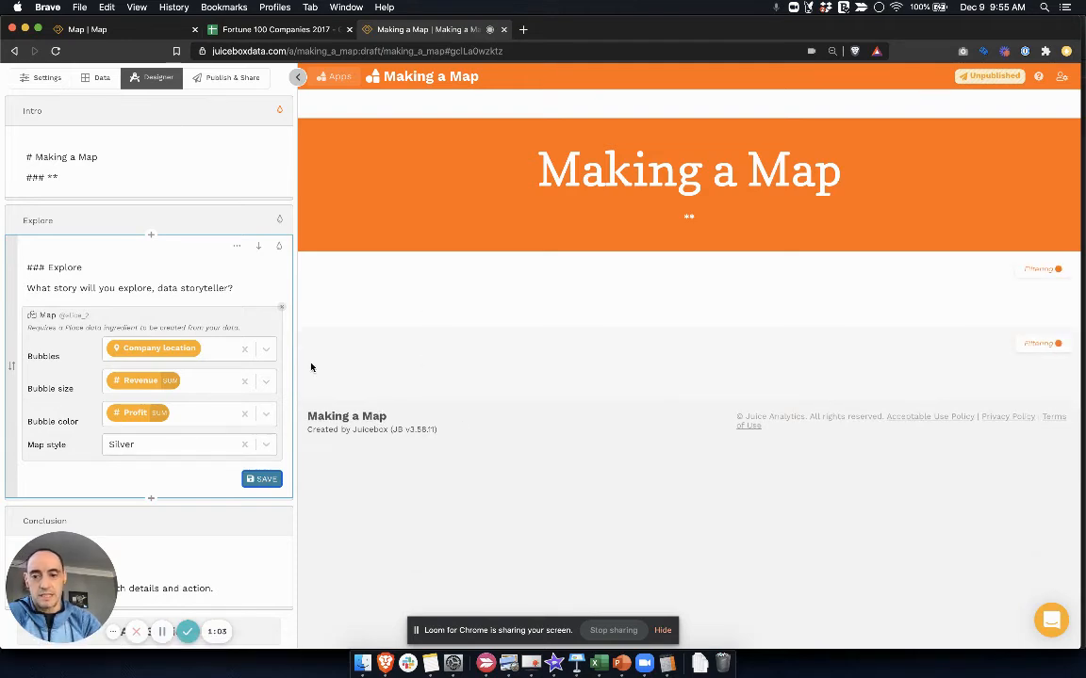
scroll(228, 376, "down", 1)
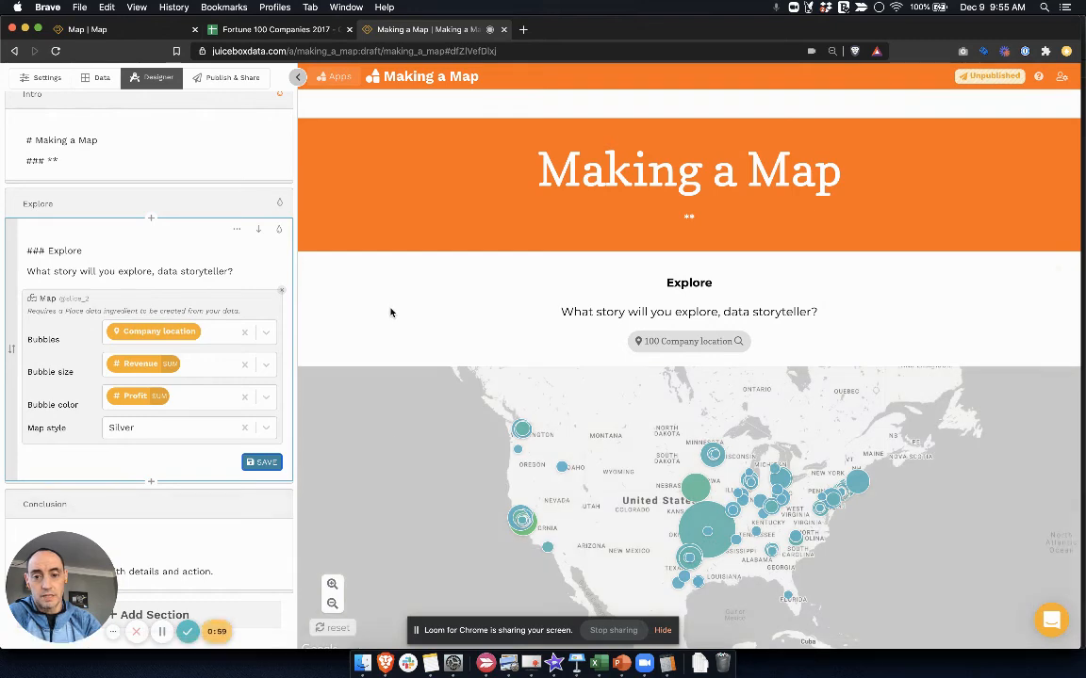
left_click_drag(391, 313, 361, 224)
double_click(568, 480)
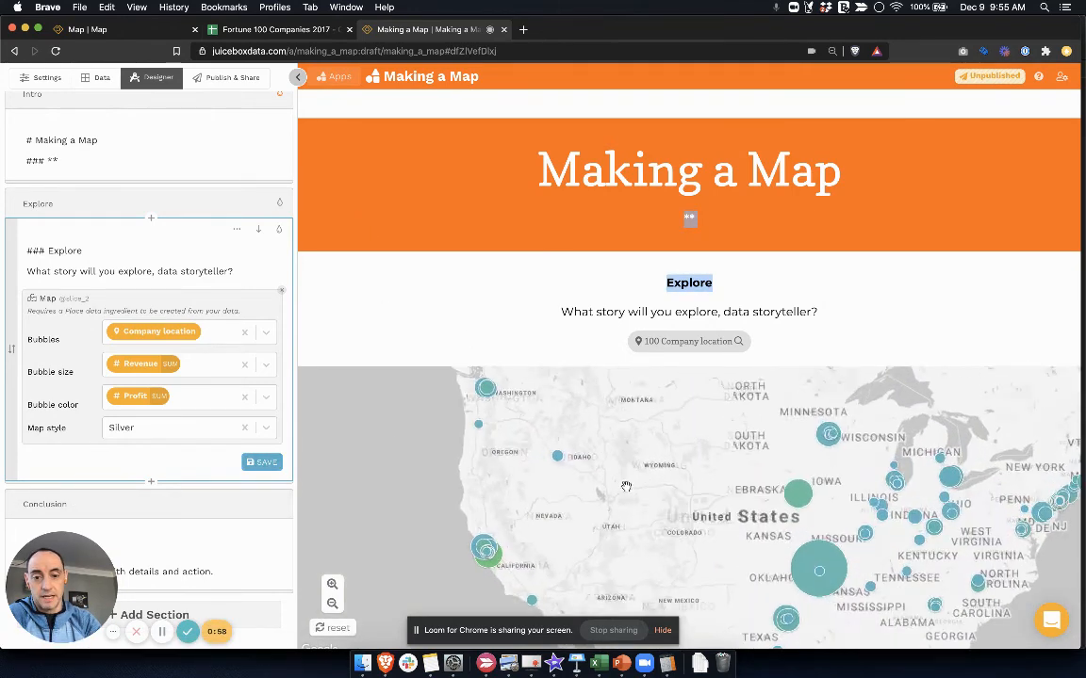
left_click_drag(627, 488, 429, 427)
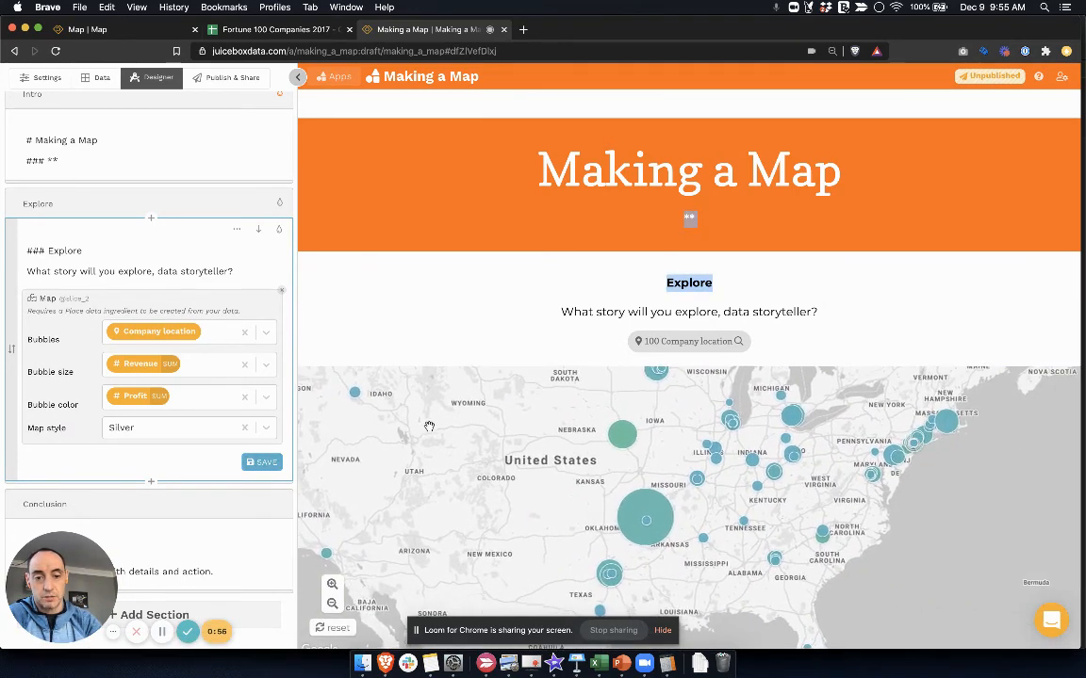
Add a new block below the map in the Explore section and insert a Table chart in it
left_click(150, 483)
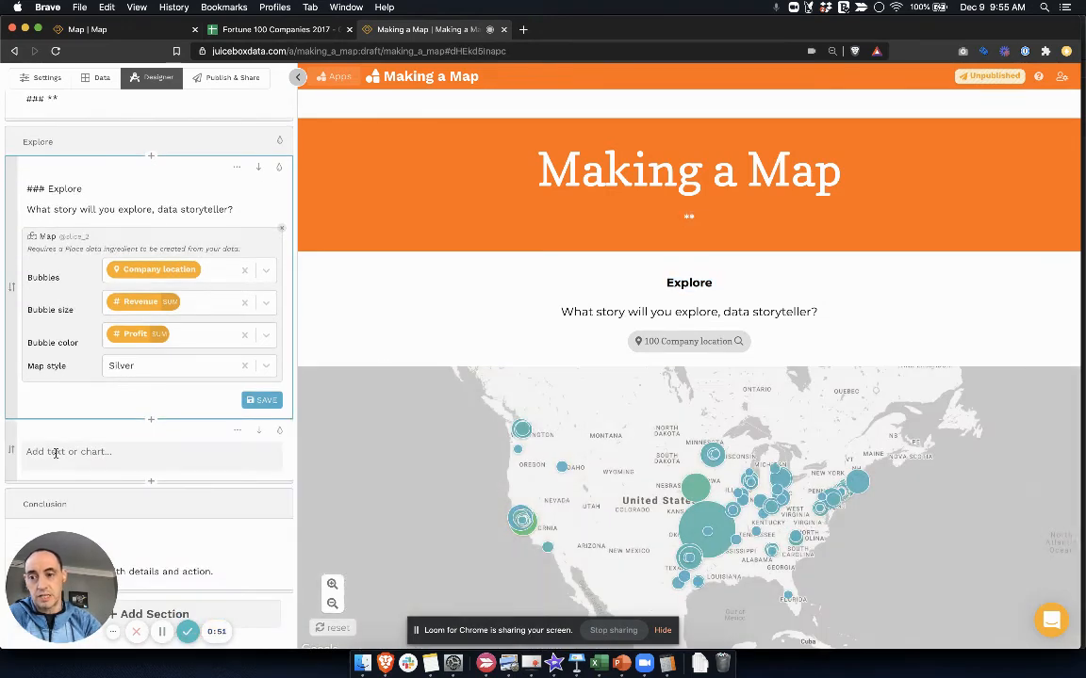
left_click(56, 453)
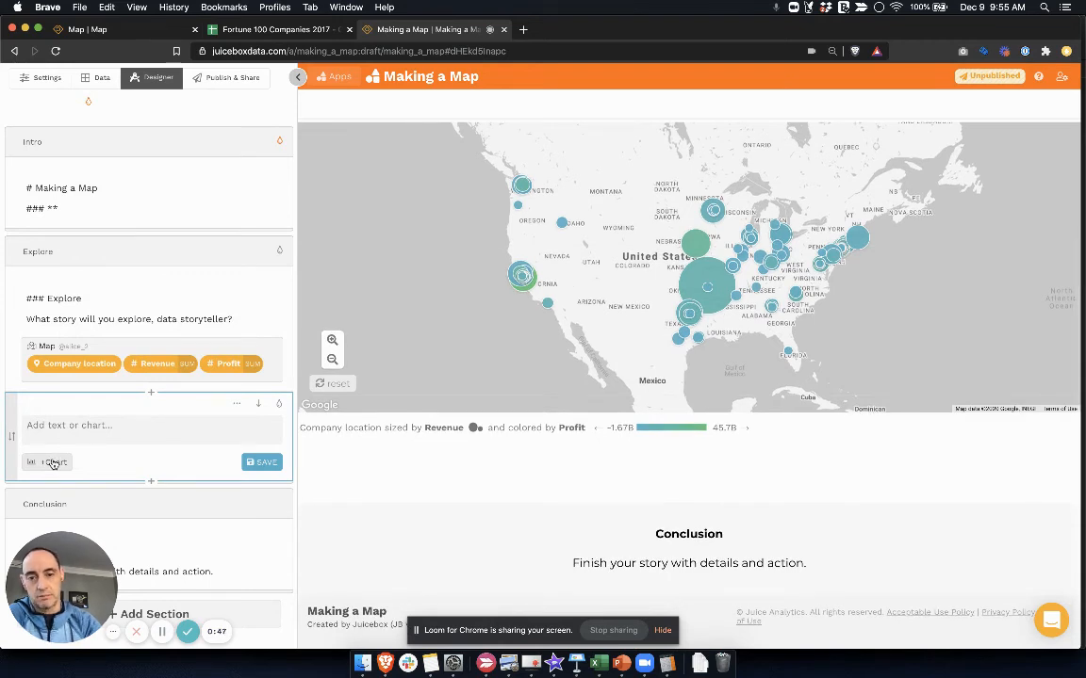
left_click(51, 463)
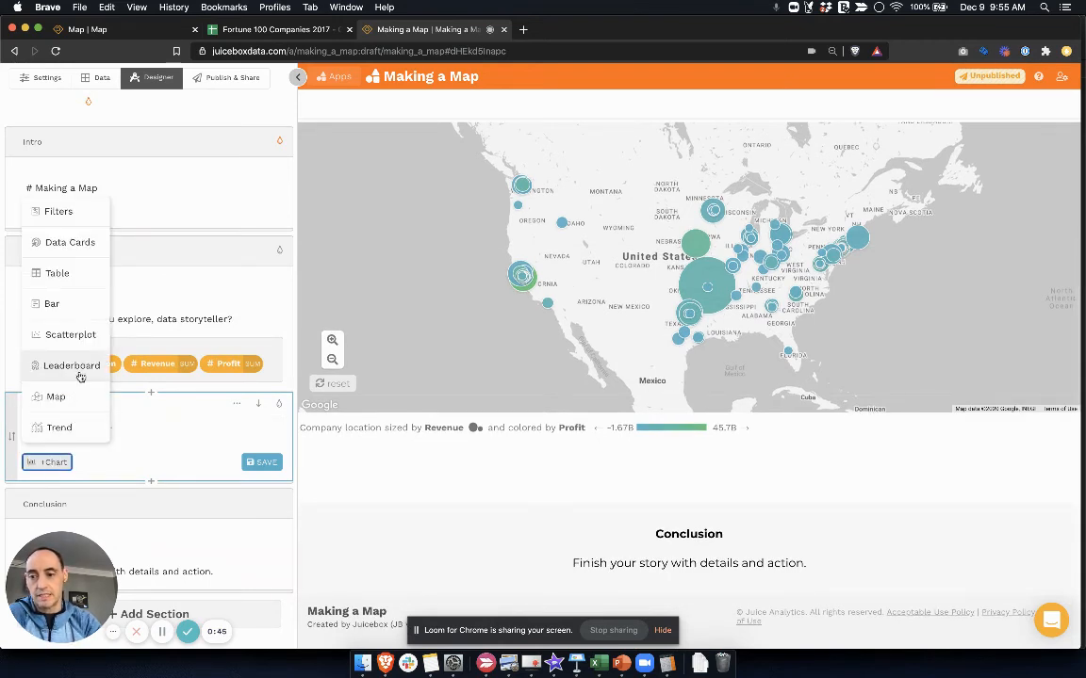
left_click(70, 275)
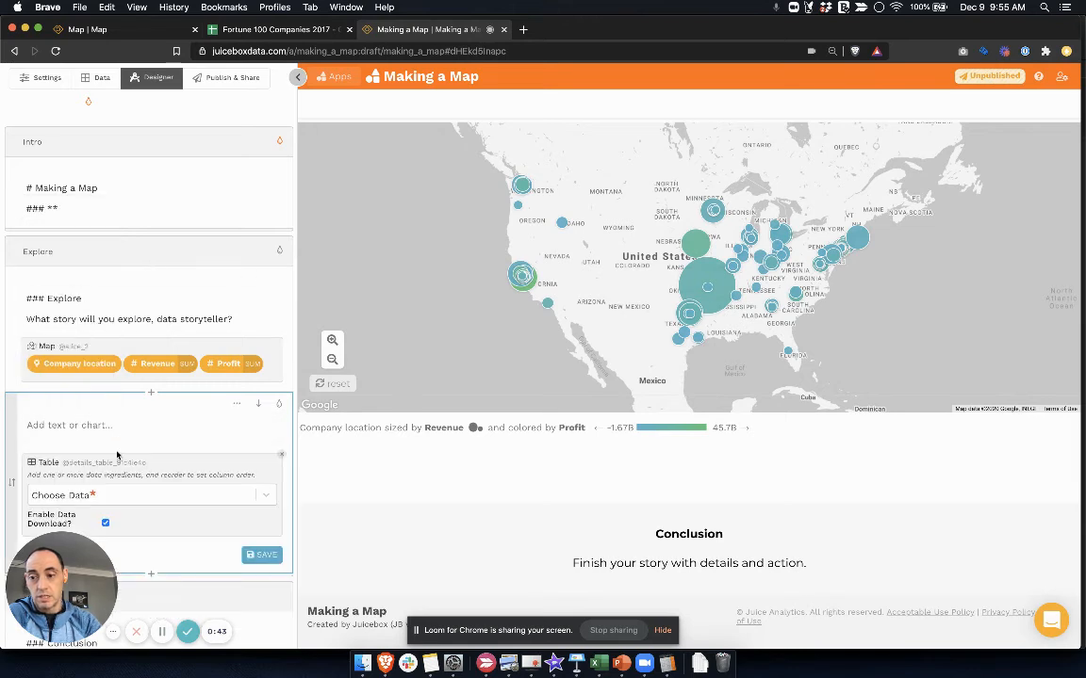
Add Names, Revenue, Cities and States as the data of the new table and save its block
scroll(116, 451, "down", 2)
left_click(148, 403)
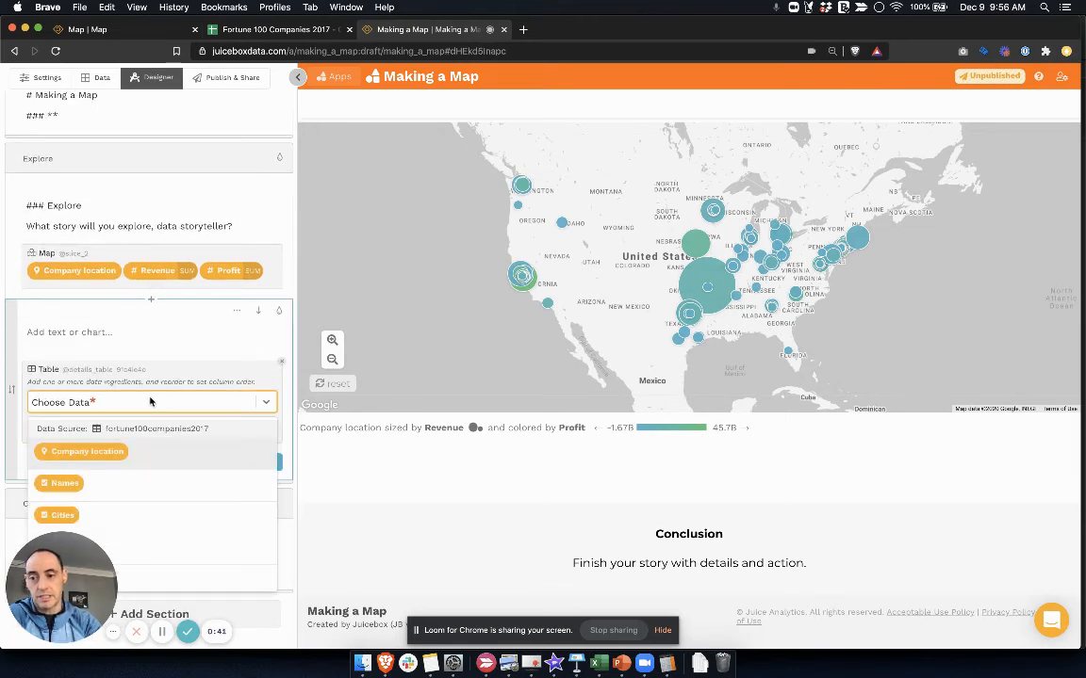
type("name")
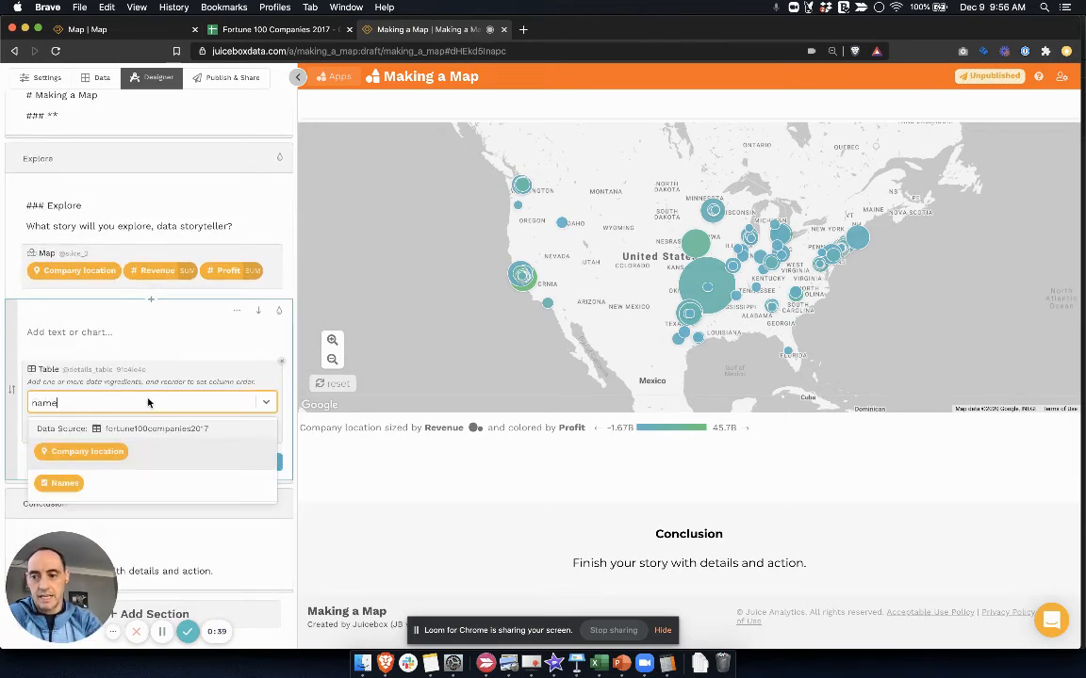
left_click(64, 482)
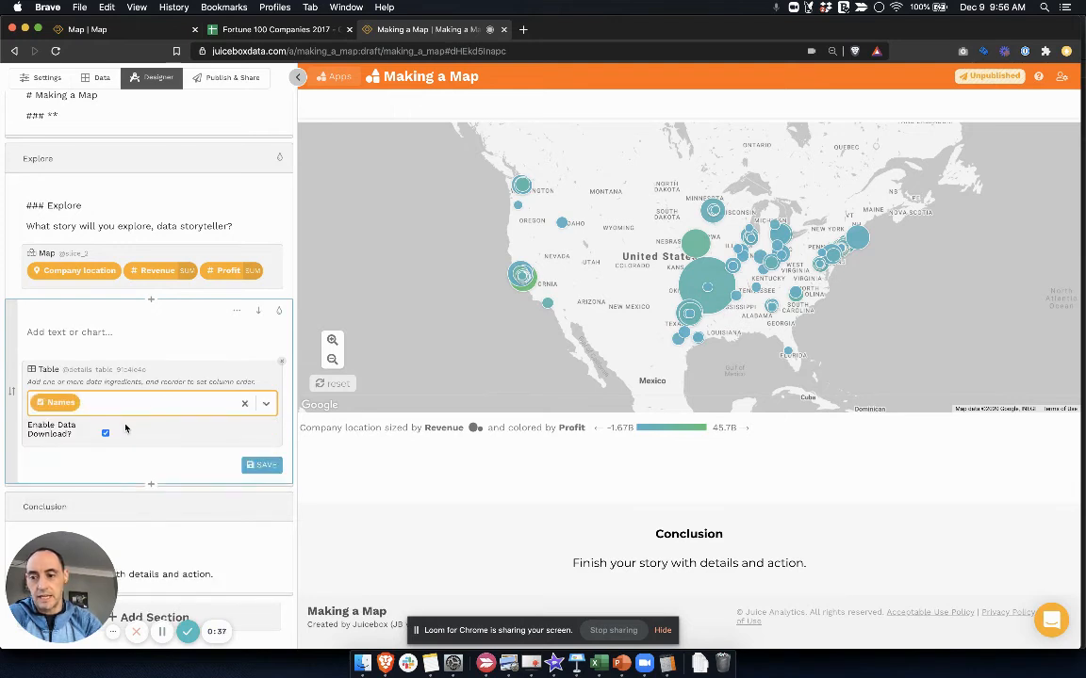
type("rev")
left_click(141, 455)
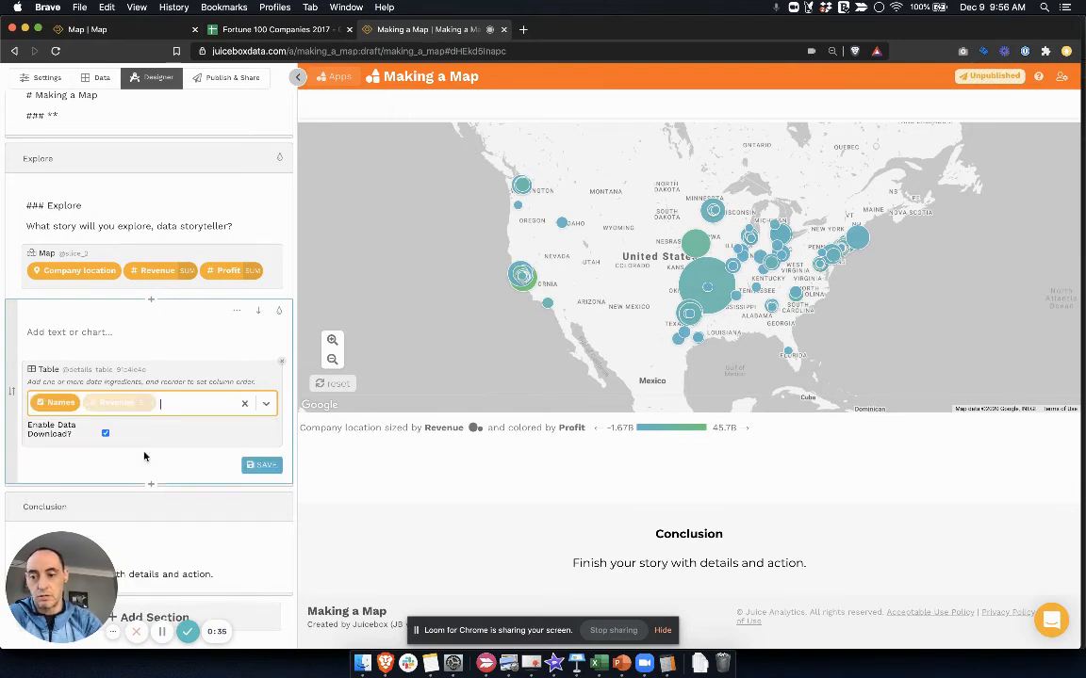
type("city")
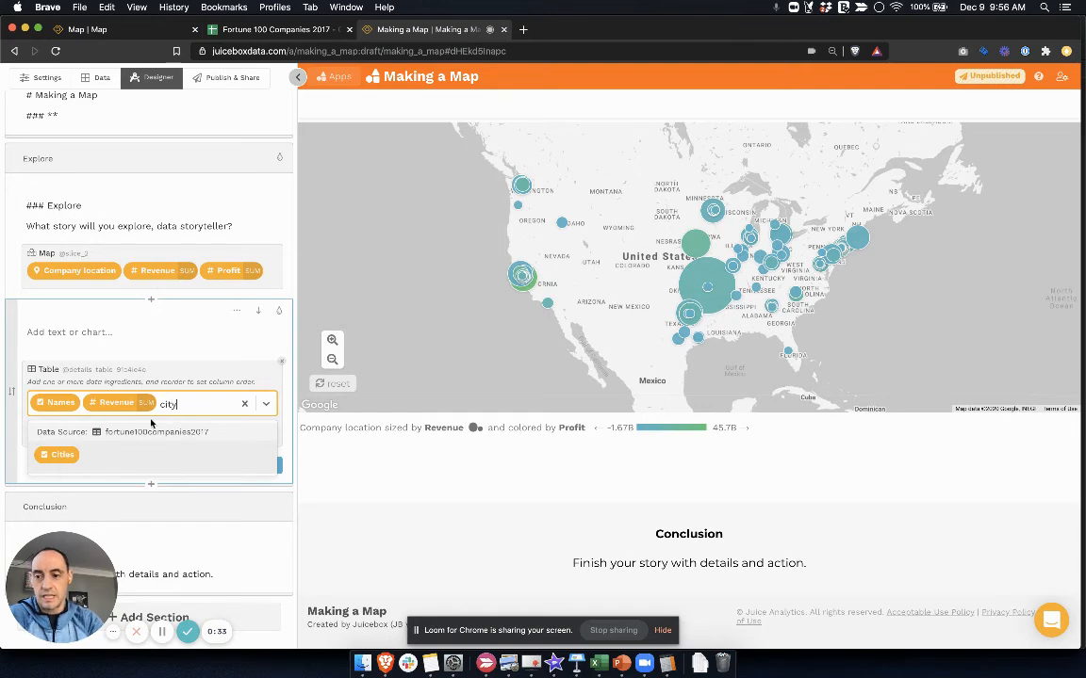
left_click(126, 453)
type("stat")
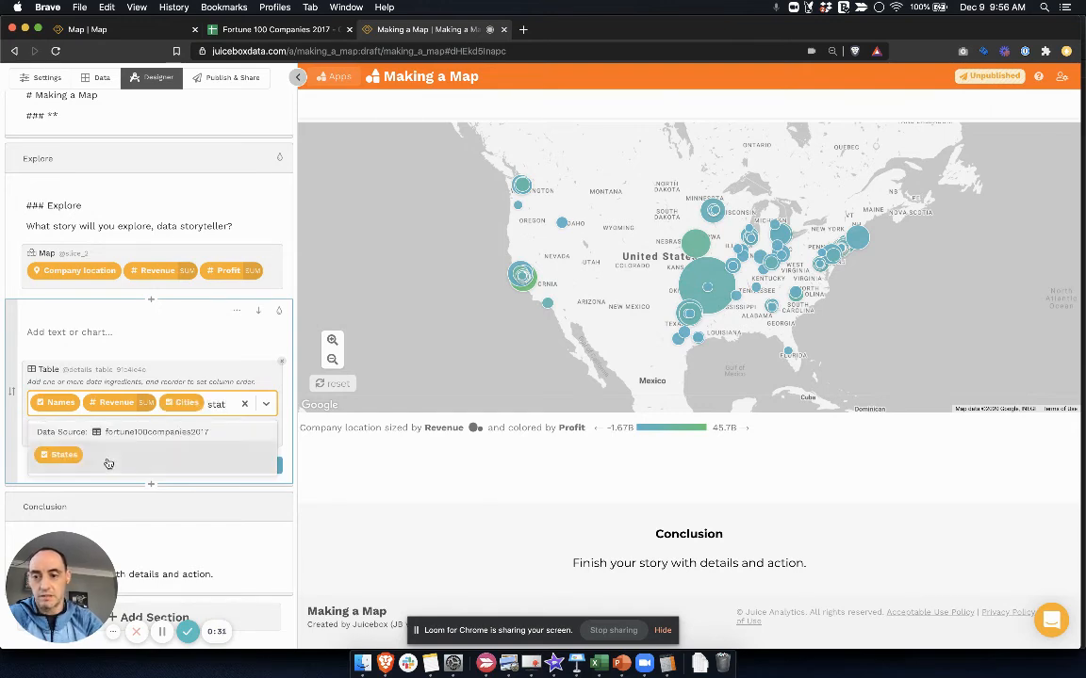
left_click(115, 456)
left_click(263, 488)
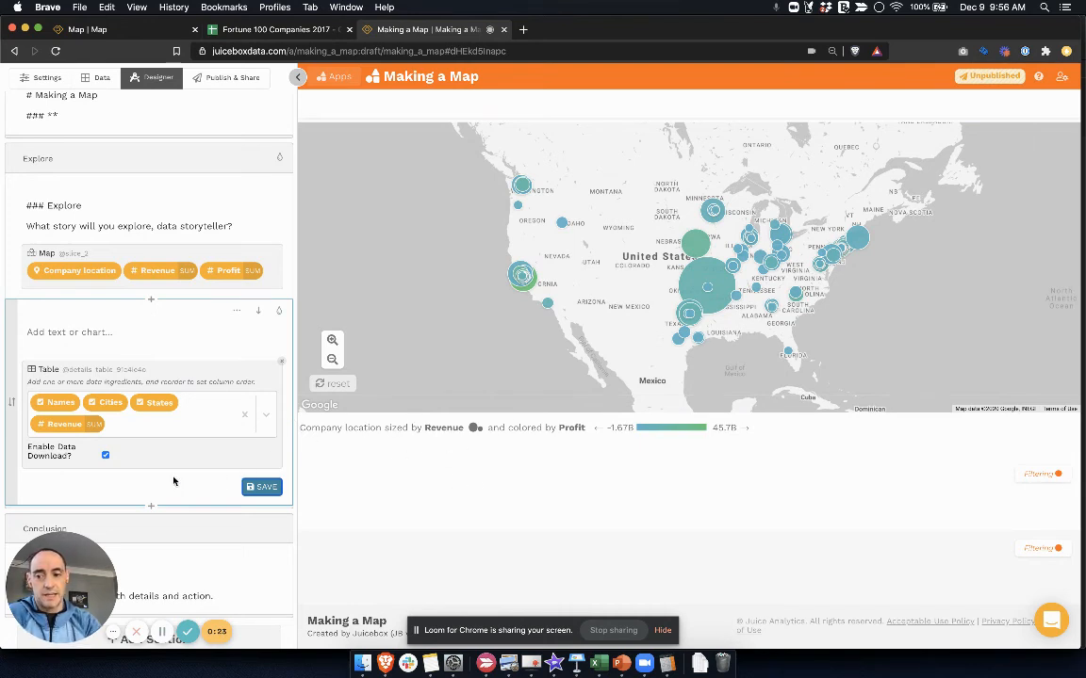
Examine the company details table and the bubble map in the app preview, looking closer at the United States on the map
scroll(487, 518, "down", 3)
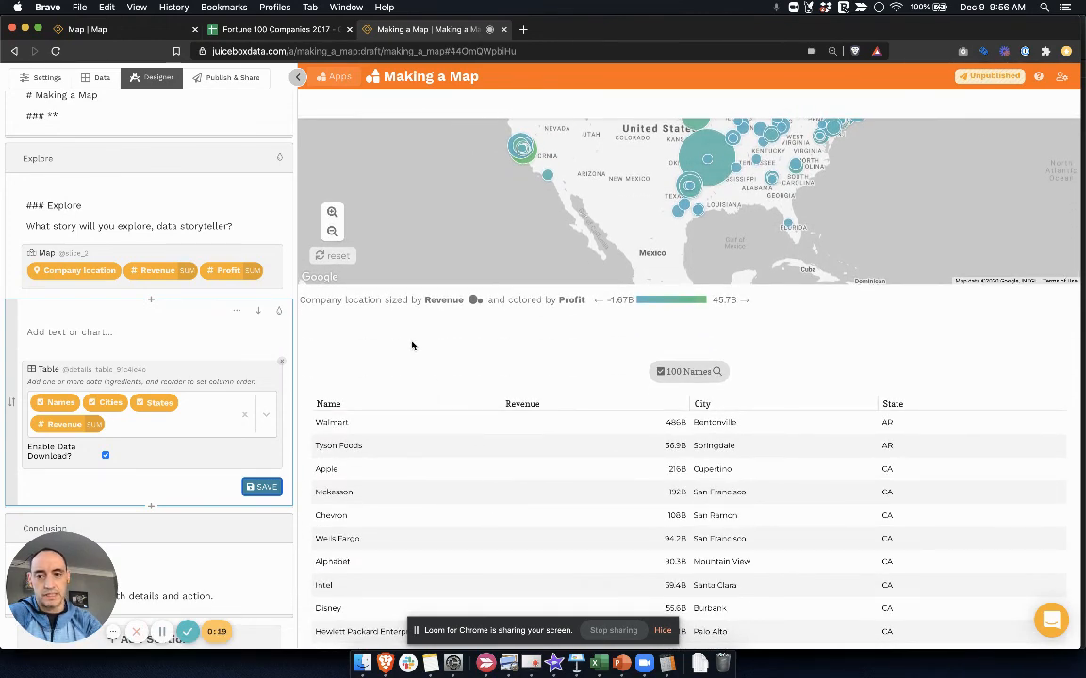
scroll(412, 345, "down", 3)
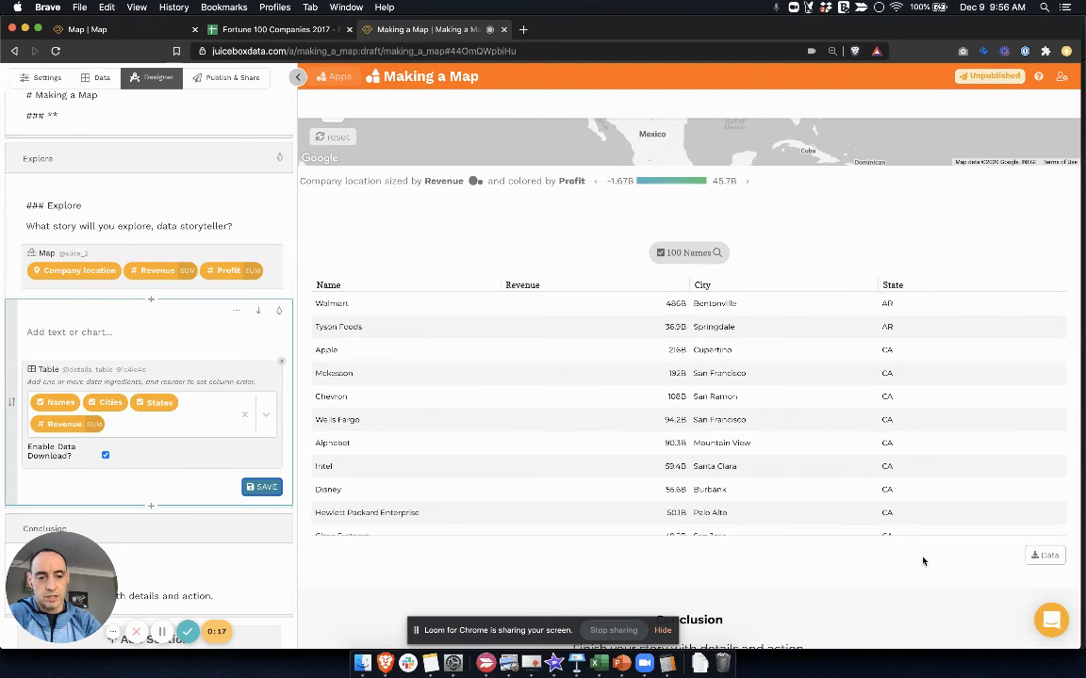
scroll(403, 381, "up", 5)
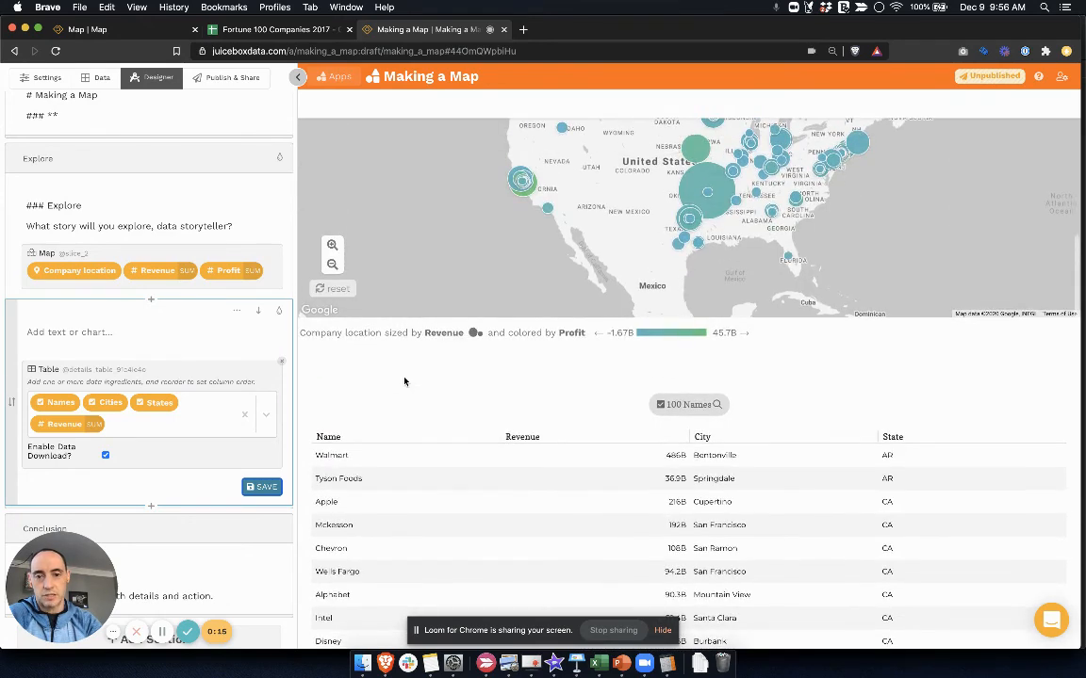
scroll(404, 378, "up", 5)
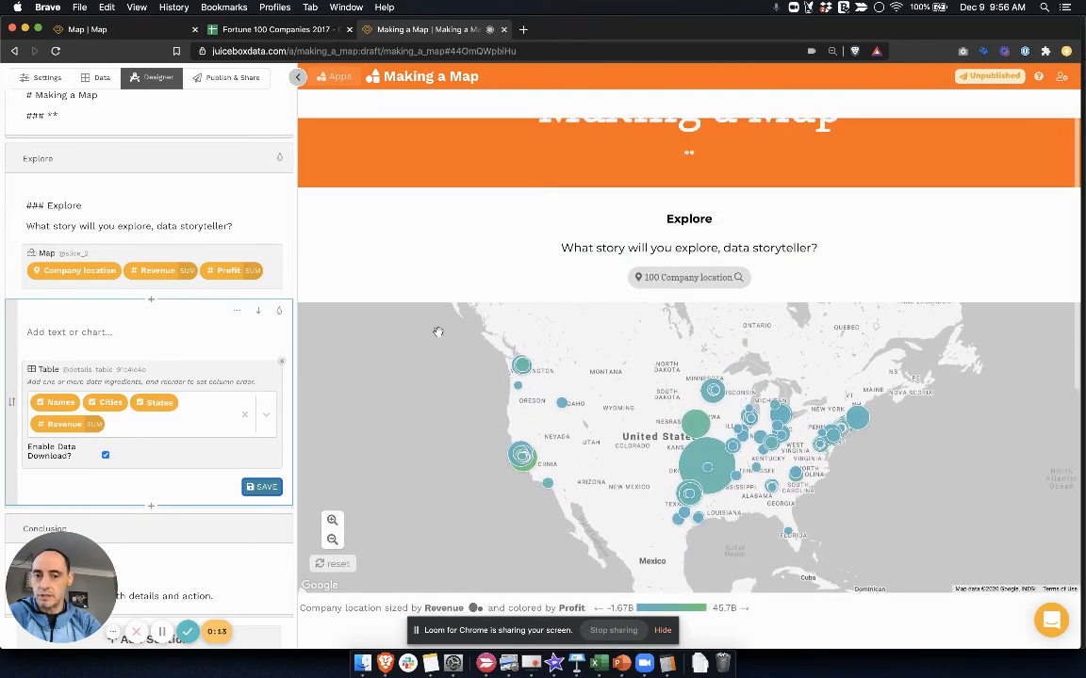
scroll(440, 330, "up", 2)
scroll(385, 314, "down", 3)
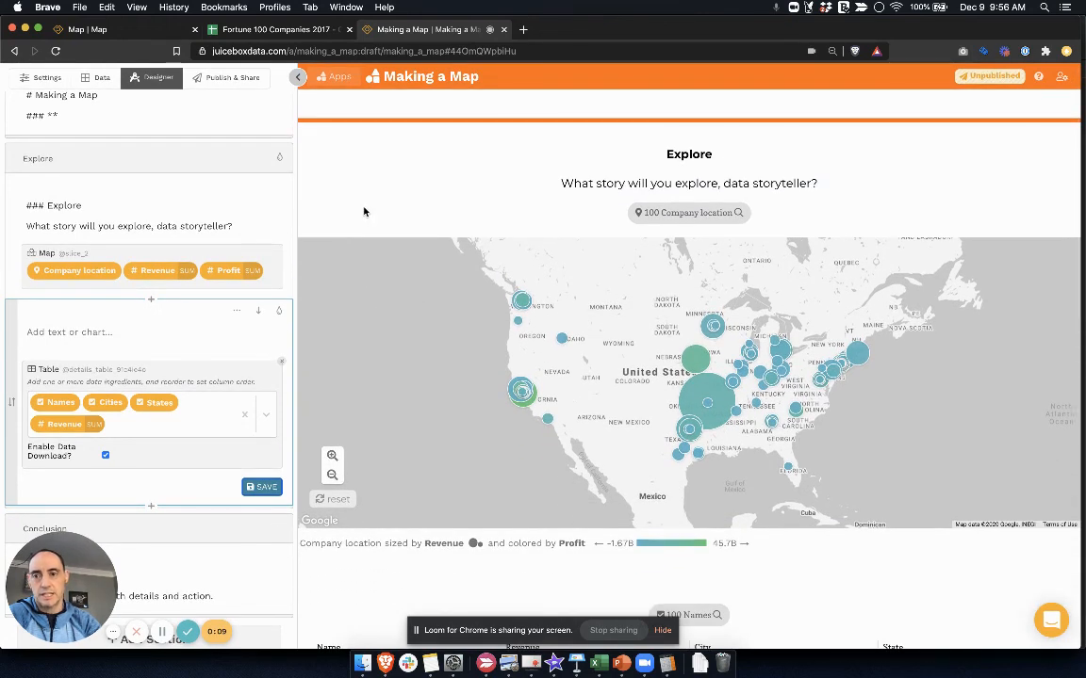
scroll(415, 305, "up", 3)
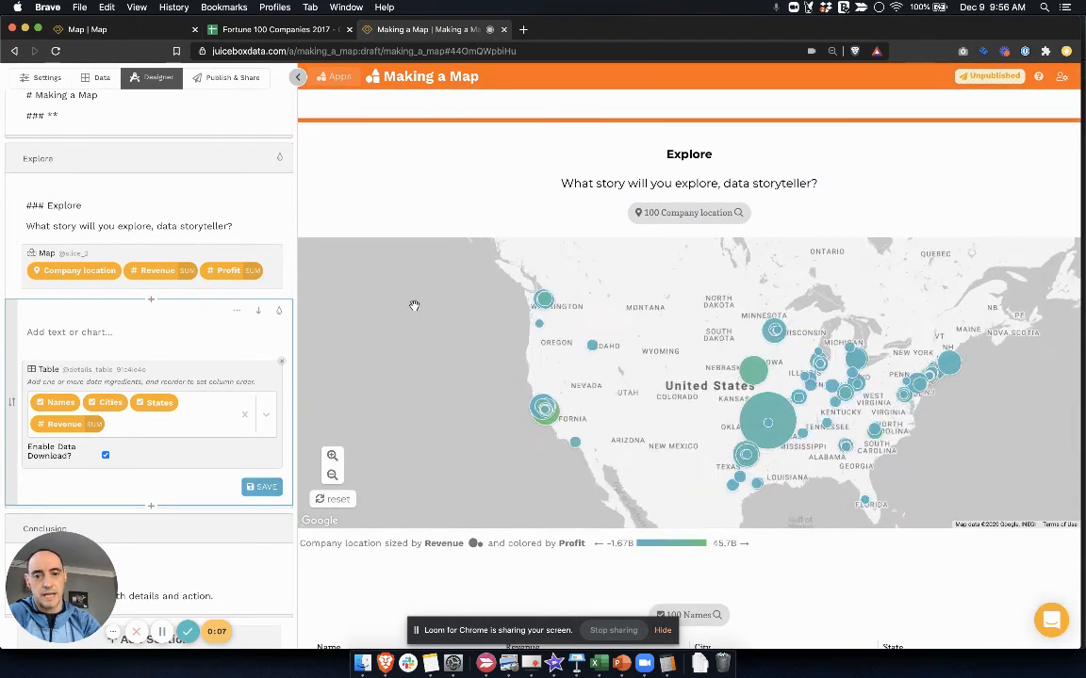
left_click_drag(659, 375, 467, 379)
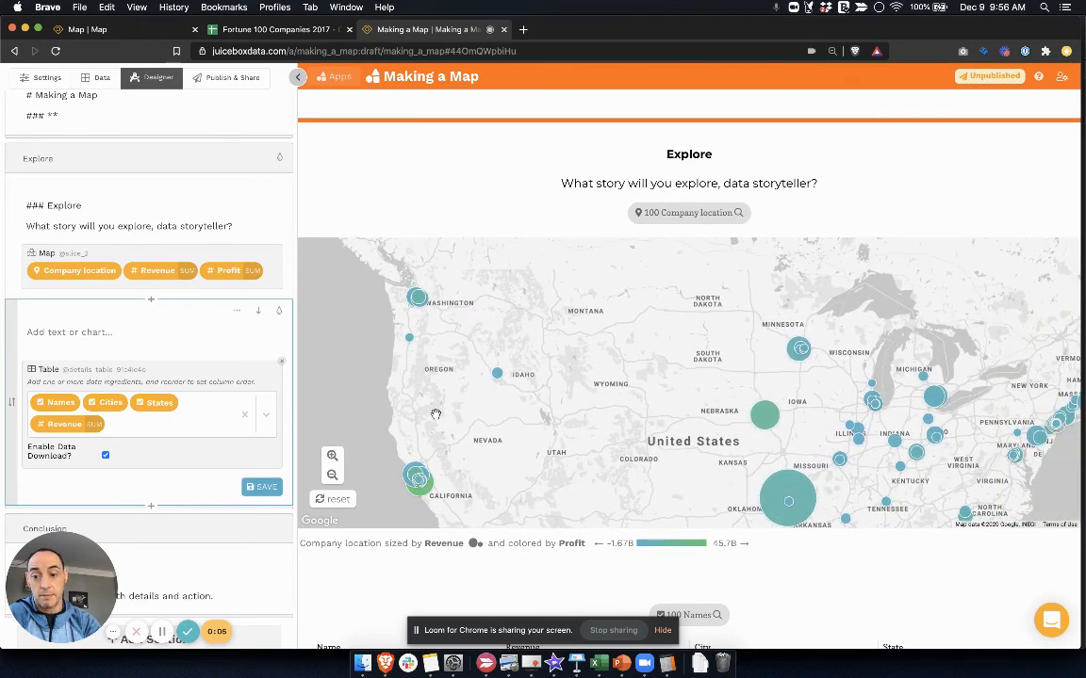